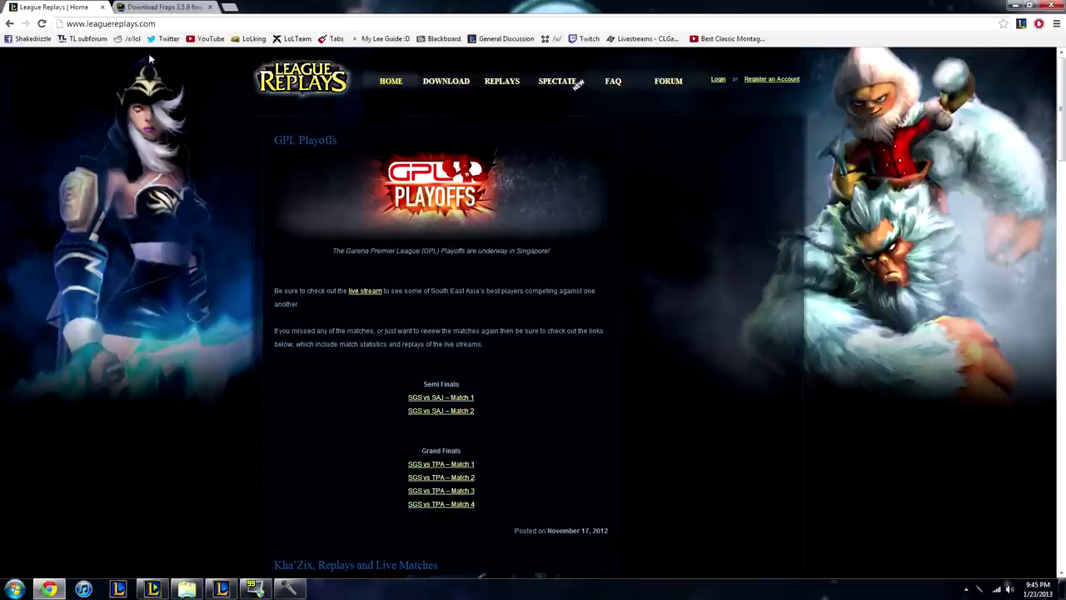
# Open the League Replays download page for the LOL Replay client
pyautogui.click(444, 84)
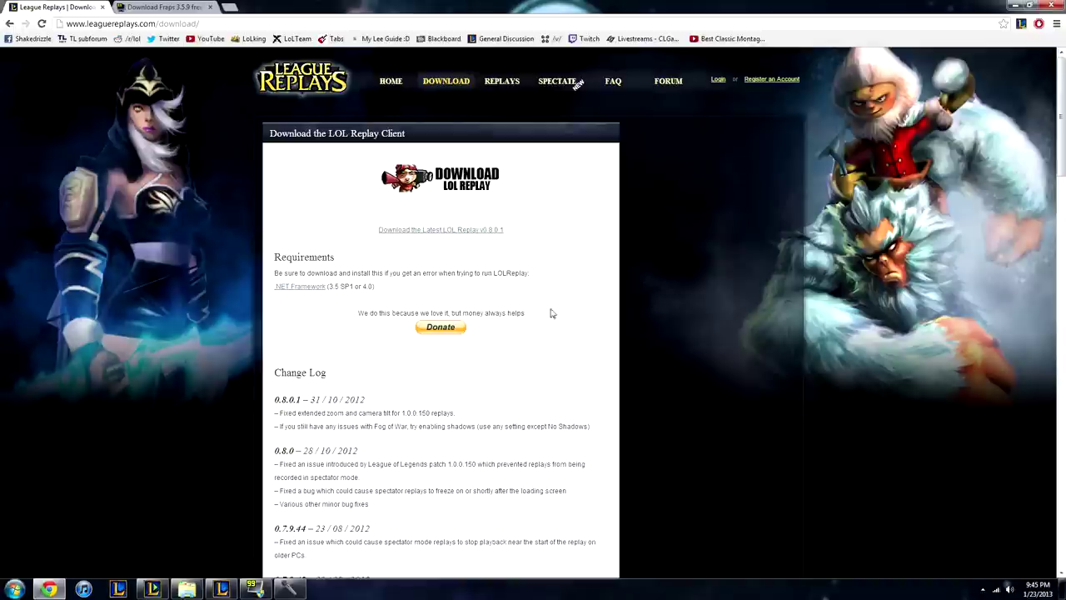
pyautogui.click(996, 589)
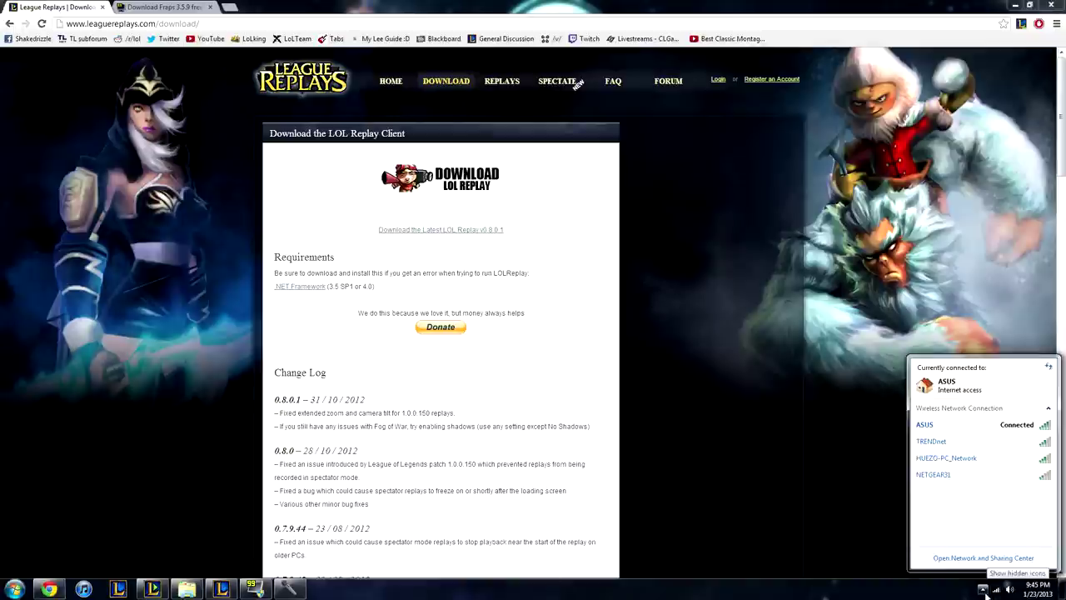
pyautogui.click(984, 589)
# Bring up the LOL Replay client, review its recording and screenshot settings, and accept them
pyautogui.click(151, 589)
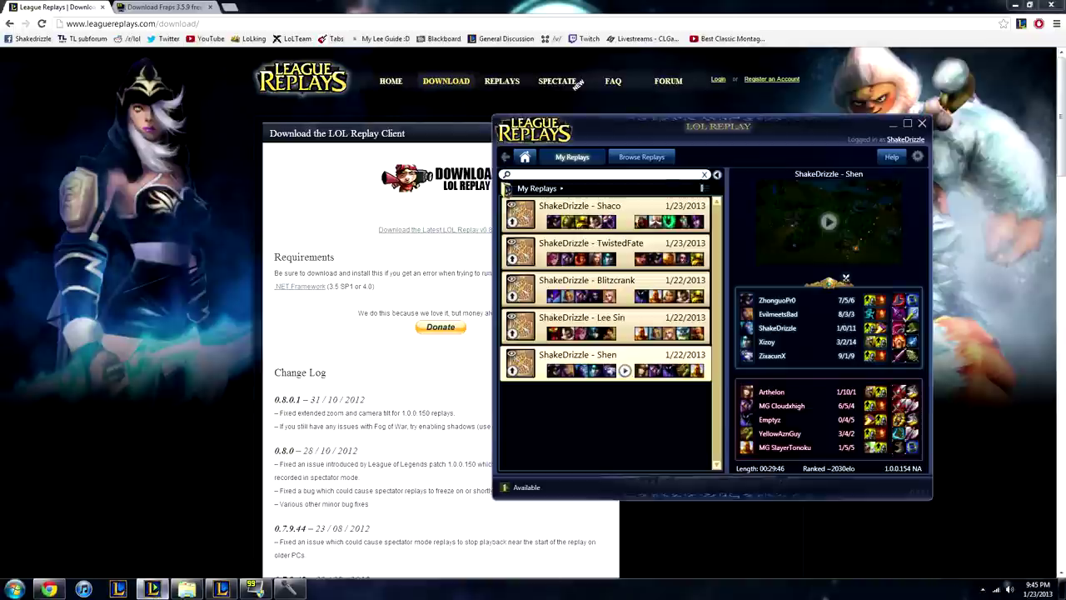
pyautogui.click(918, 157)
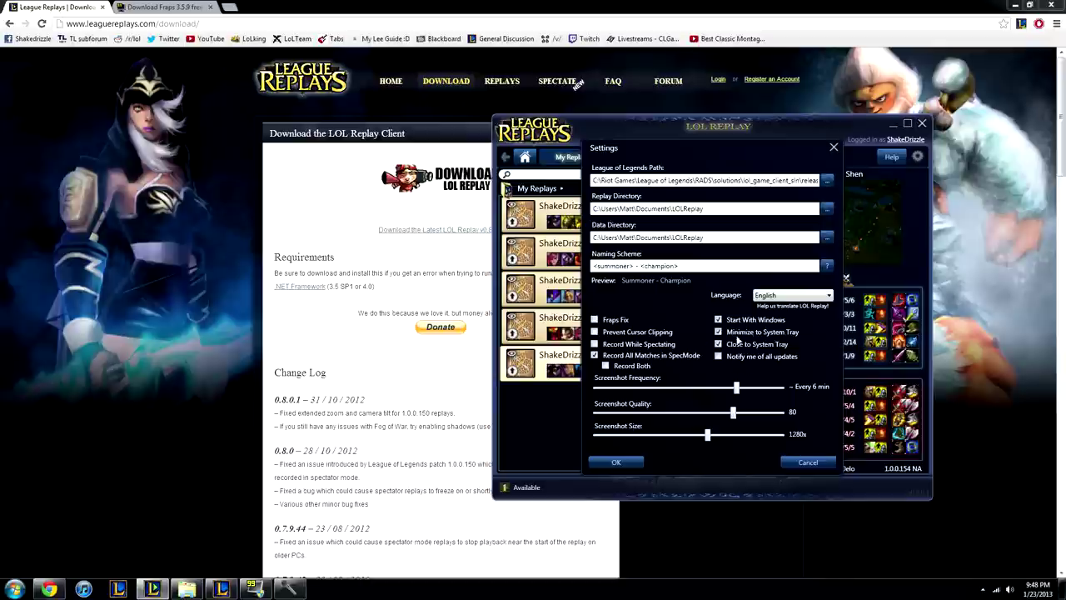
pyautogui.click(614, 463)
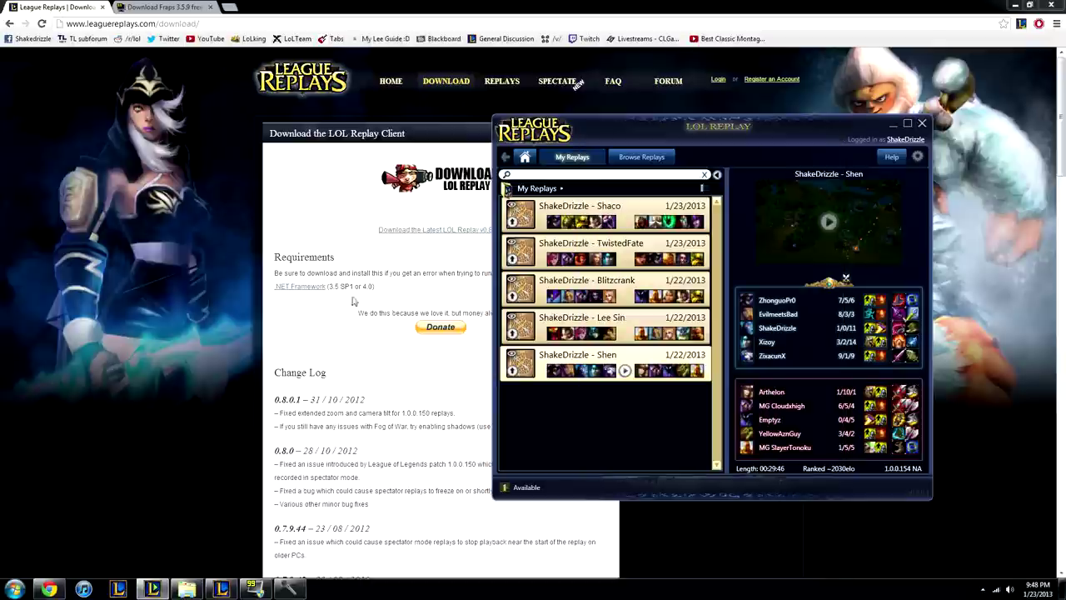
# Show the Fraps download page with the Fraps window over it, and review its FPS overlay and movie capture settings
pyautogui.click(164, 7)
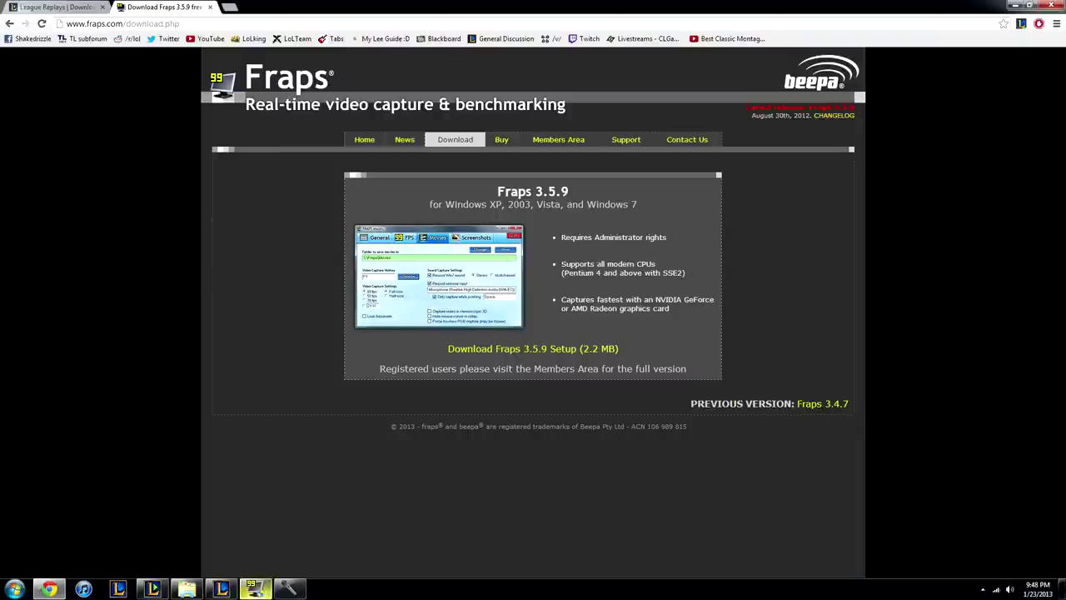
pyautogui.click(254, 589)
pyautogui.moveTo(224, 230); pyautogui.dragTo(739, 206)
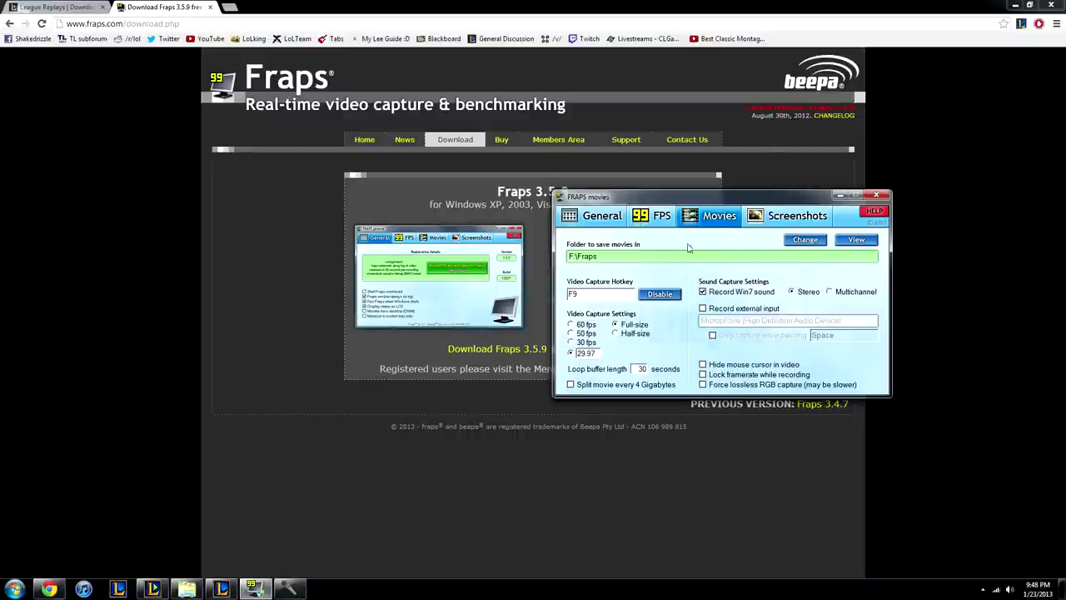
pyautogui.click(660, 216)
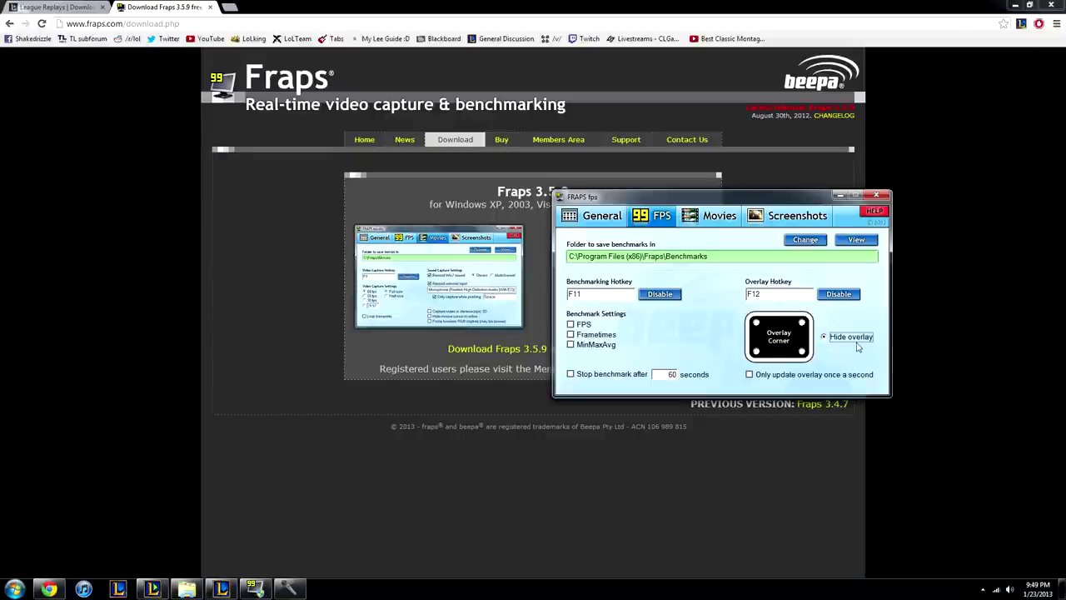
pyautogui.click(722, 221)
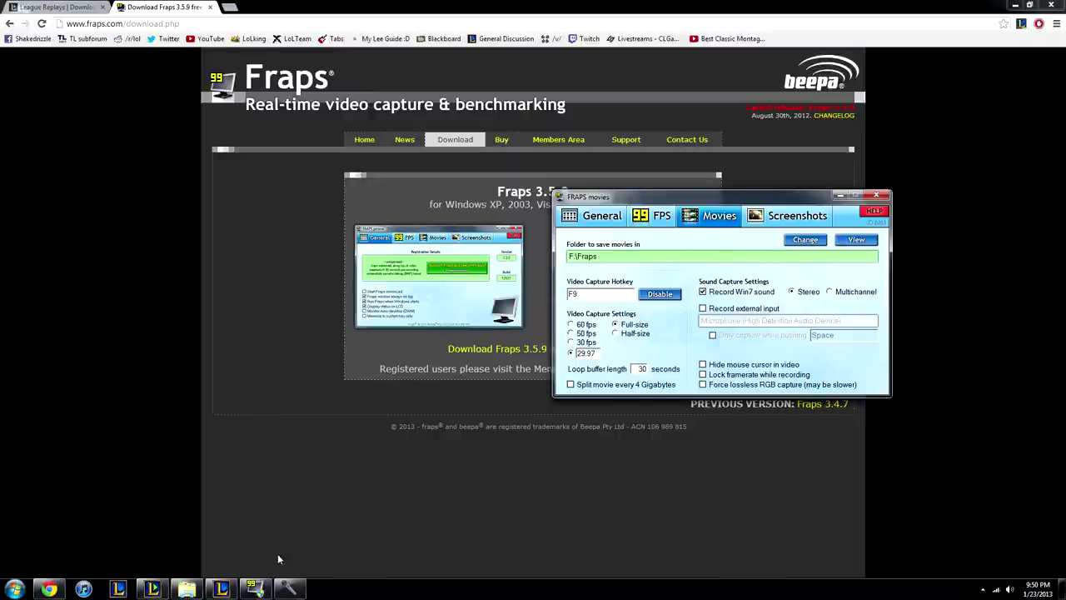
# Bring the LOL Replay client up clear of the Fraps window and play the Shen replay
pyautogui.click(159, 589)
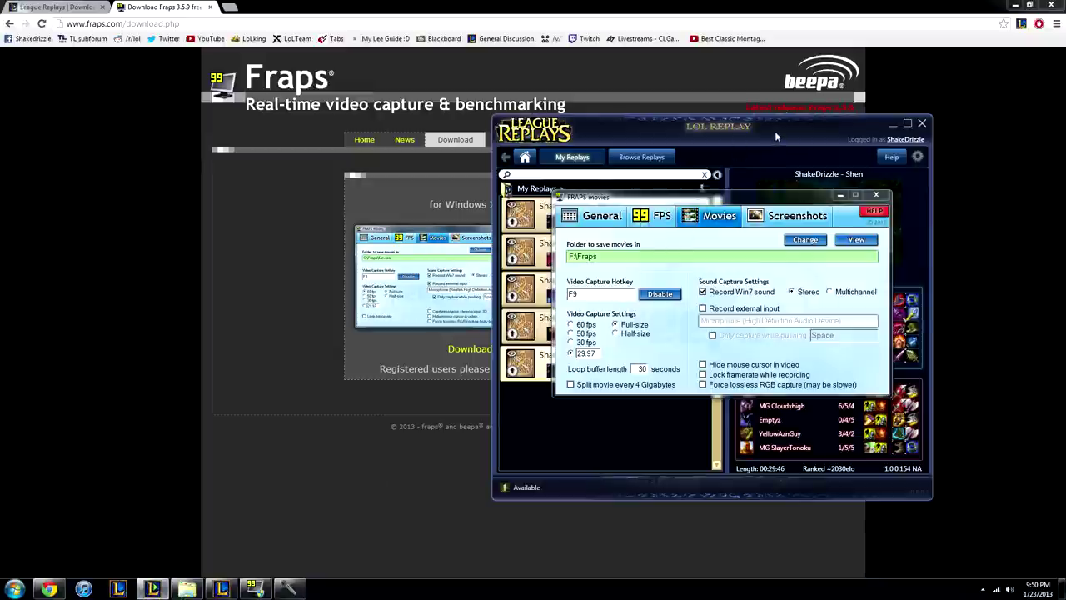
pyautogui.moveTo(620, 124); pyautogui.dragTo(362, 119)
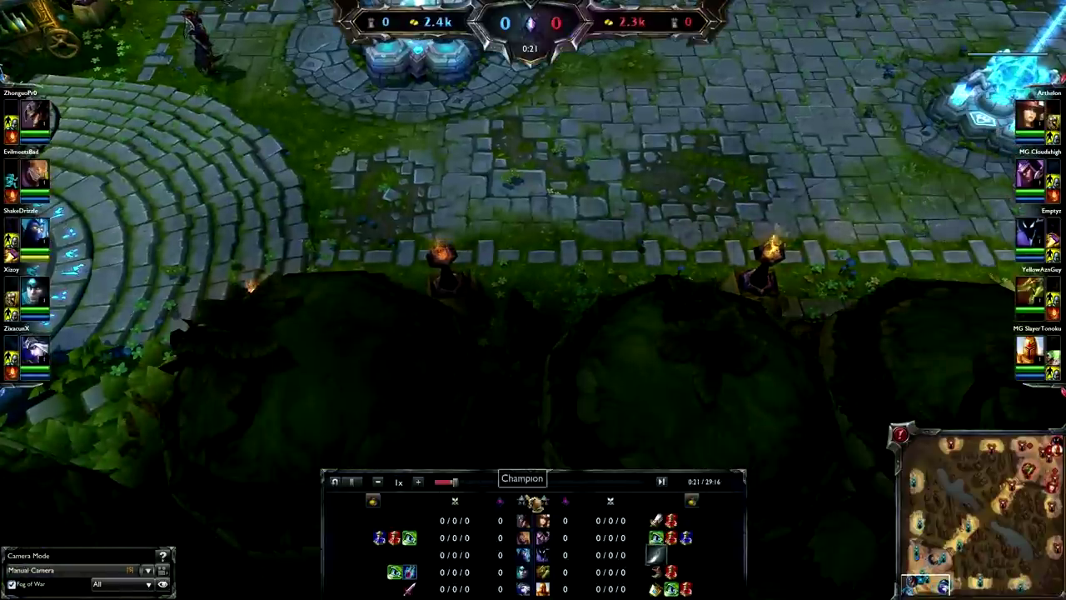
# Skip the replay ahead to about 7:46, view the jungle on the minimap, and slow playback to 1x
pyautogui.click(502, 481)
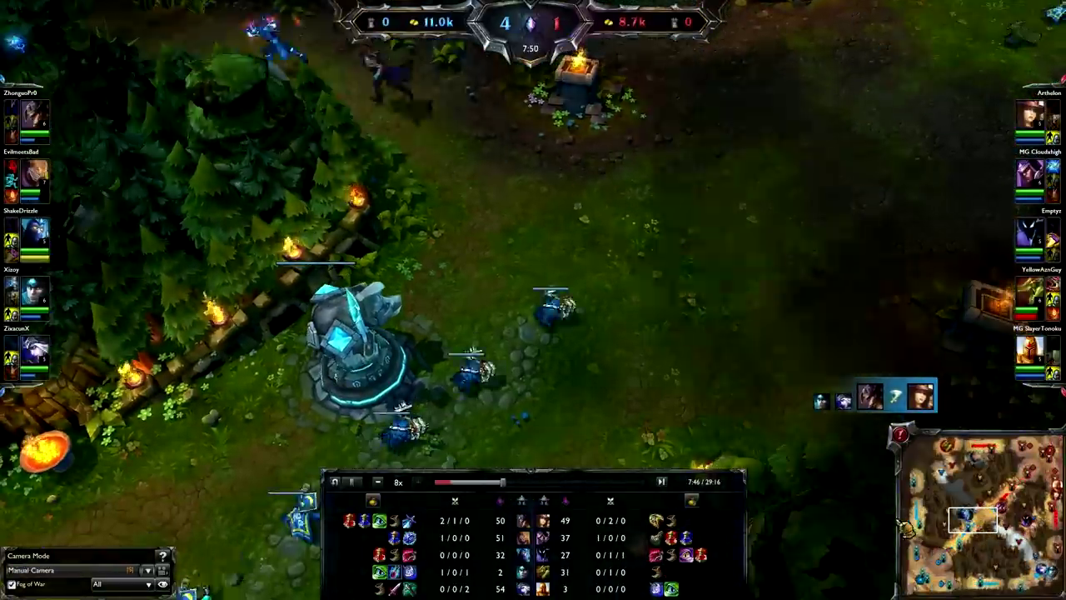
pyautogui.click(951, 508)
pyautogui.click(418, 481)
pyautogui.click(418, 482)
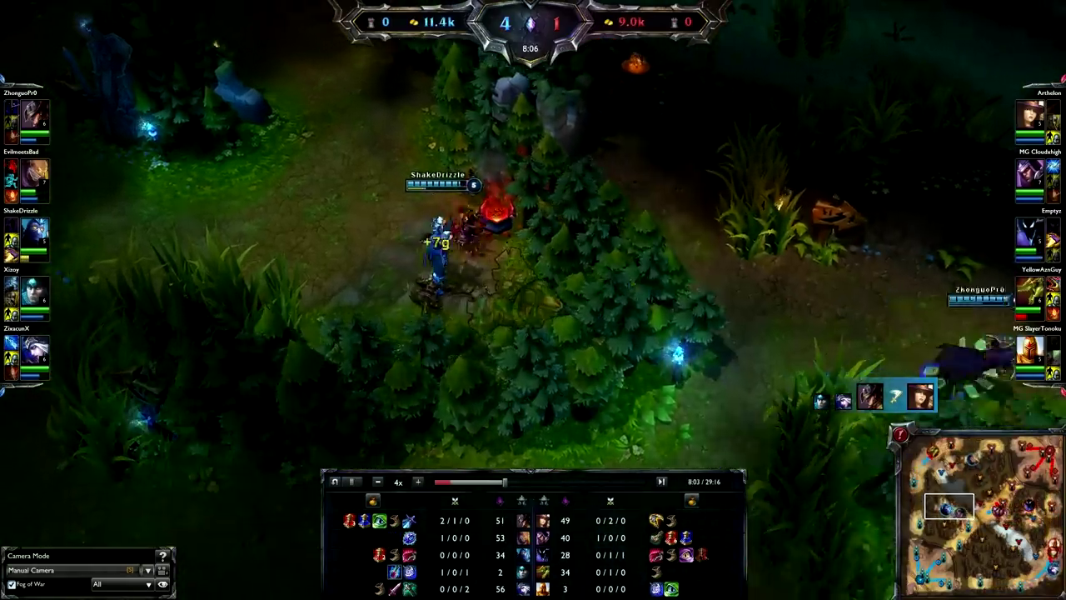
pyautogui.click(377, 482)
pyautogui.click(378, 481)
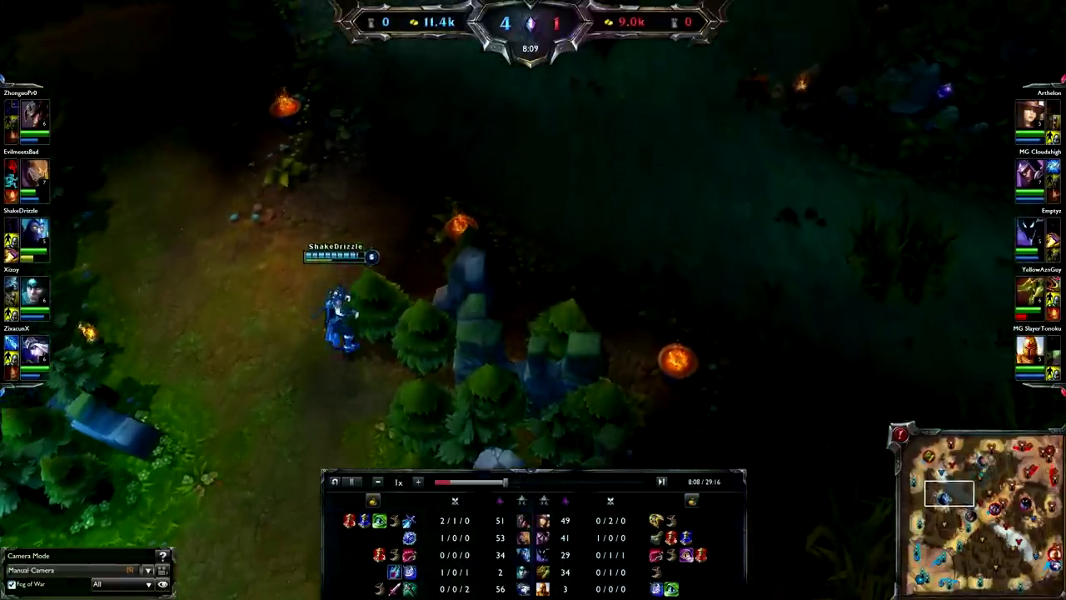
pyautogui.click(418, 481)
# Jump the replay back to 5:40, speed playback up to 4x, and return it to 1x
pyautogui.click(490, 483)
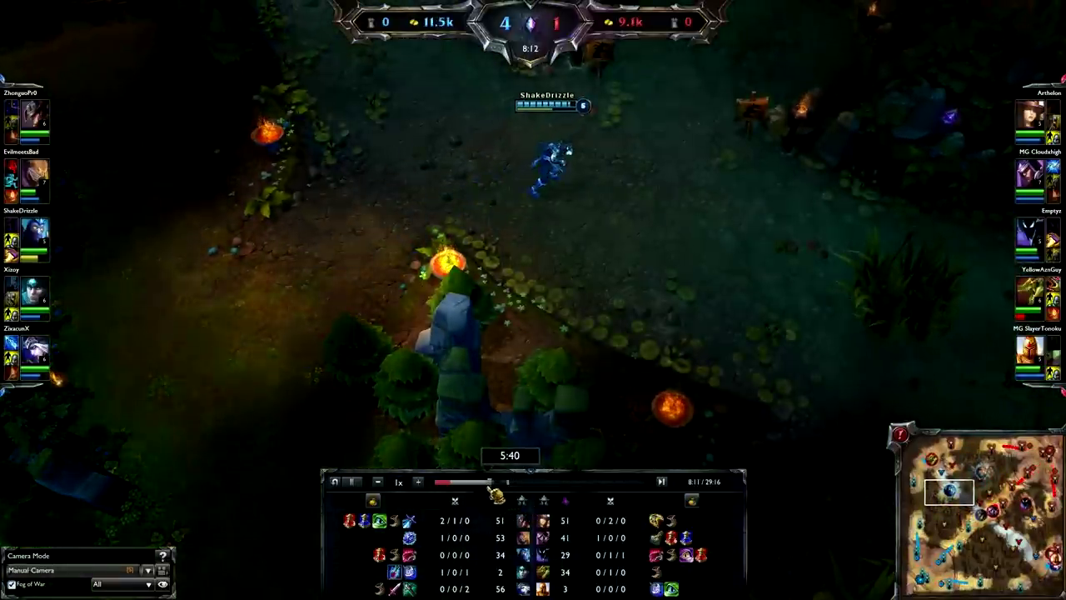
pyautogui.press('KP_Add')
pyautogui.press('KP_Add')
pyautogui.press('3')
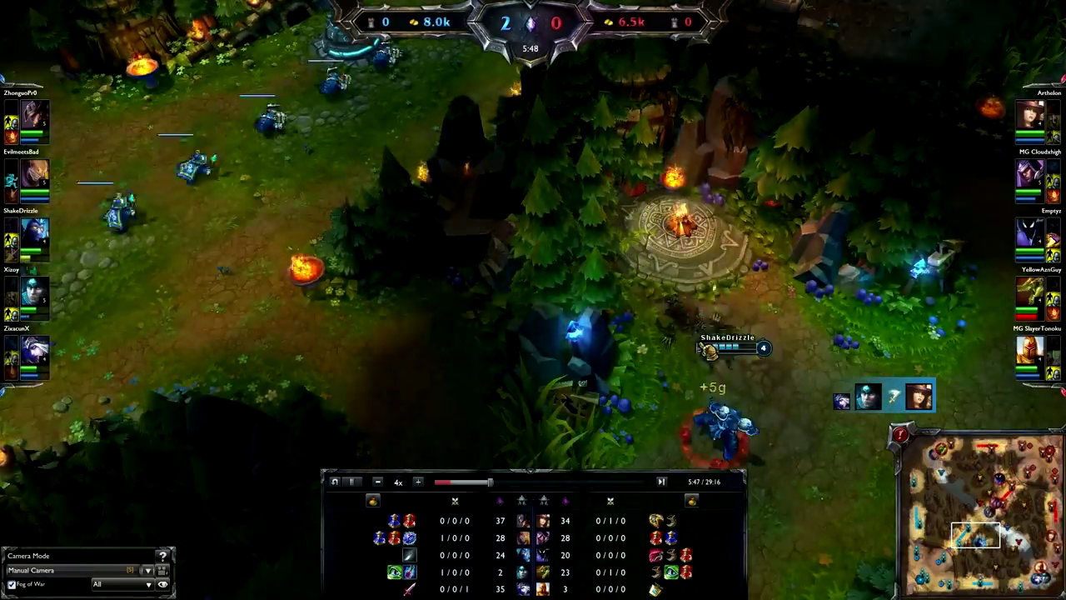
pyautogui.press('KP_Subtract')
pyautogui.press('3')
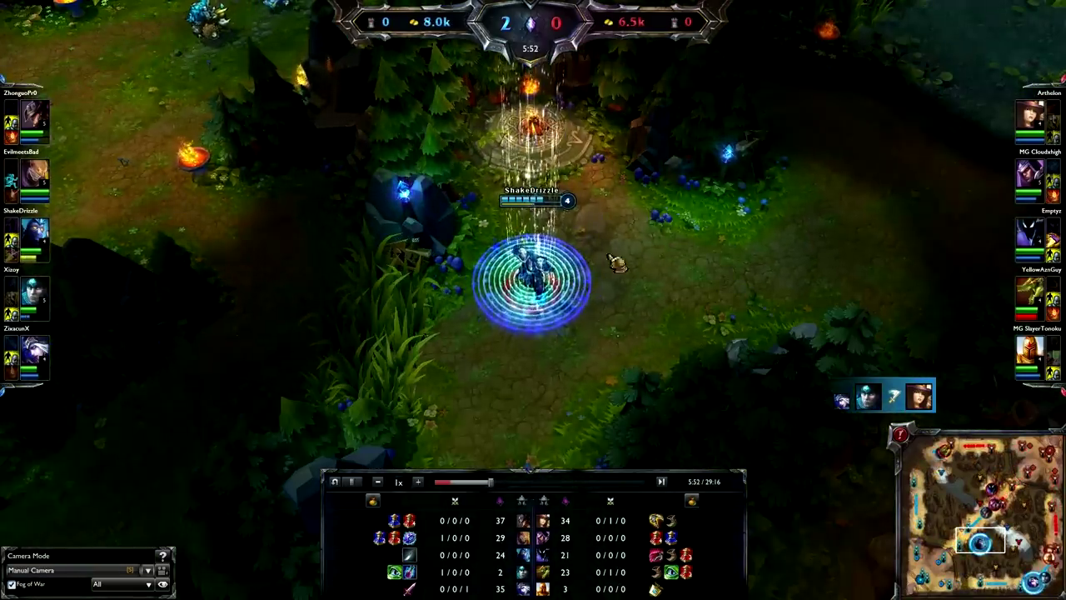
# Fast-forward the replay at up to 8x, move the camera to the mid lane, and slow playback to 1x
pyautogui.moveTo(610, 257); pyautogui.dragTo(681, 357)
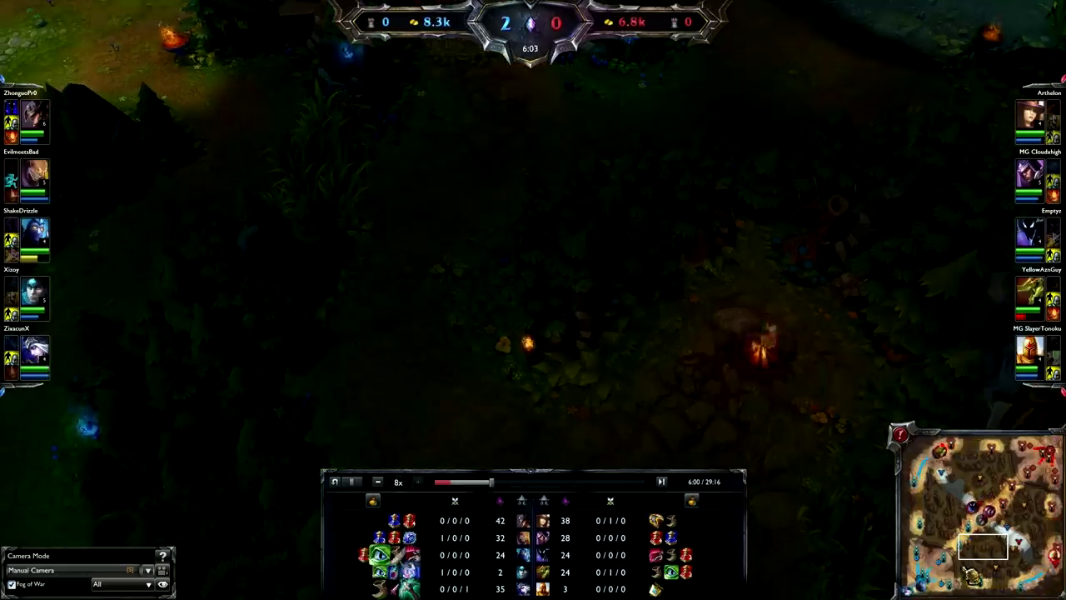
pyautogui.moveTo(924, 573); pyautogui.dragTo(972, 521)
pyautogui.press('KP_Subtract')
pyautogui.press('KP_Subtract')
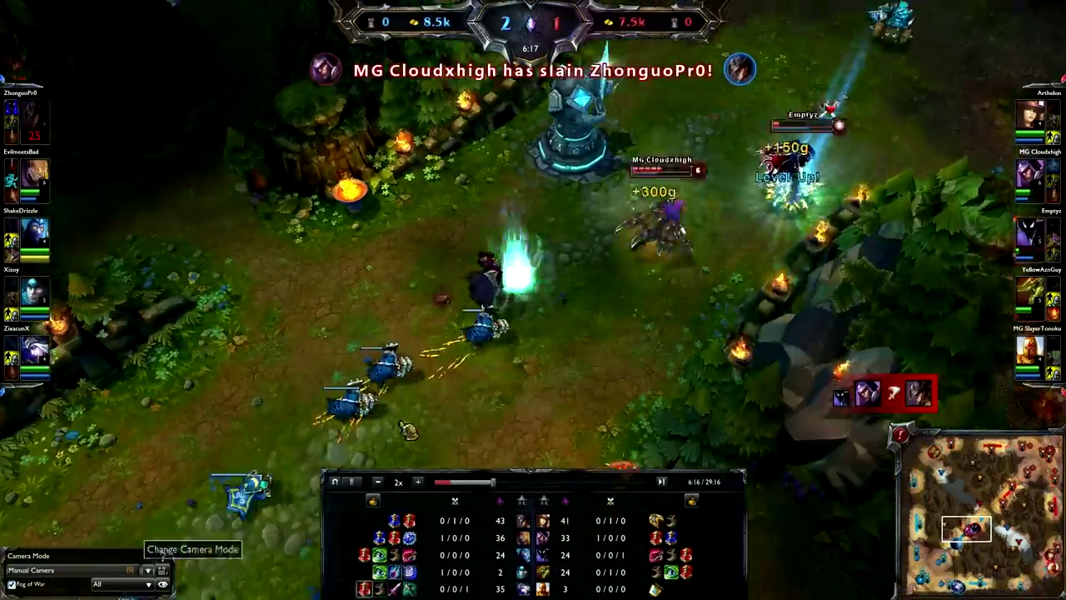
pyautogui.press('KP_Subtract')
pyautogui.moveTo(409, 431); pyautogui.dragTo(50, 368)
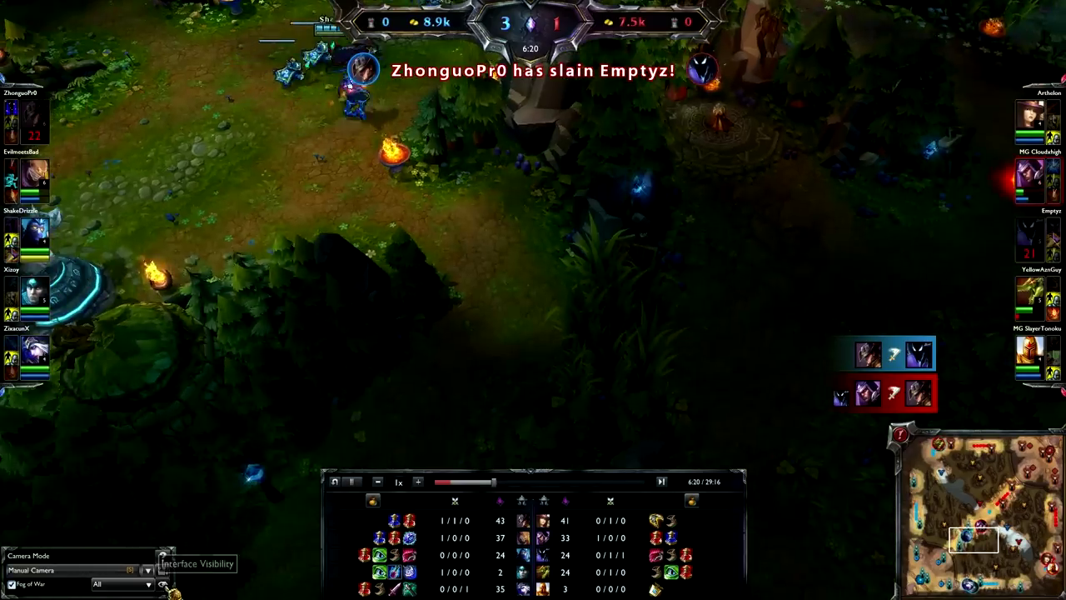
# Hide the score display, blue team frames and purple team frames in the replay's interface visibility options
pyautogui.click(163, 584)
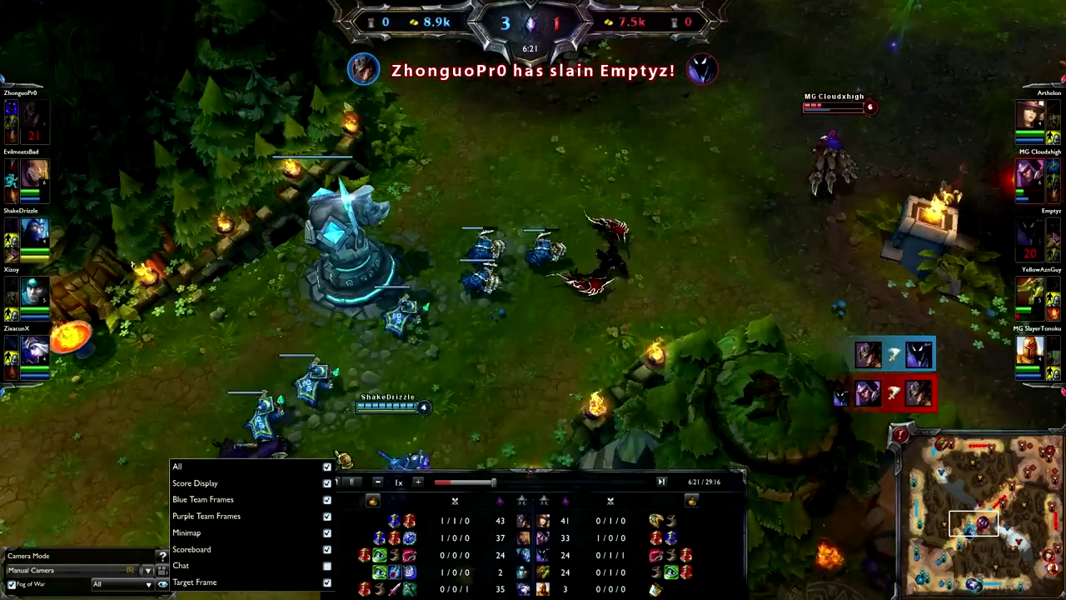
pyautogui.click(327, 483)
pyautogui.click(327, 499)
pyautogui.click(326, 515)
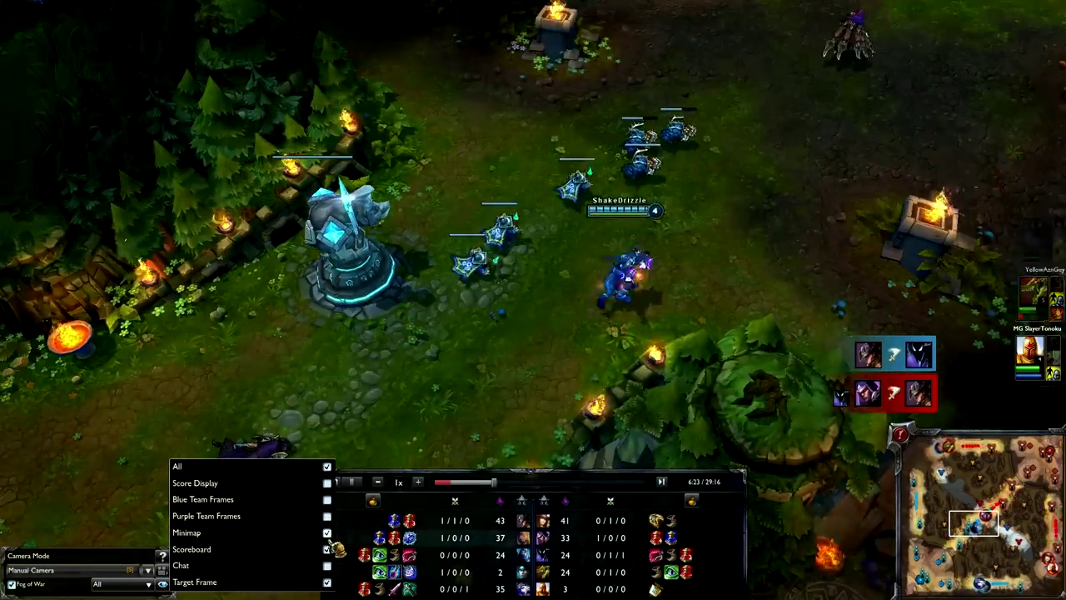
# Try toggling the minimap and team frames off and on, and zoom the camera on the mid-lane fight
pyautogui.click(327, 533)
pyautogui.click(328, 533)
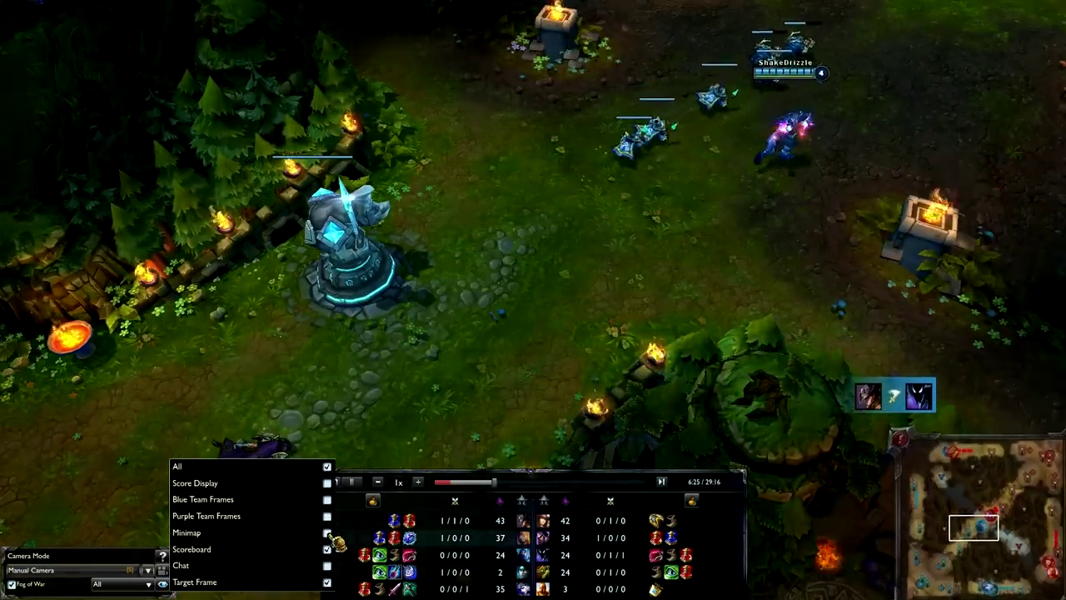
pyautogui.click(327, 516)
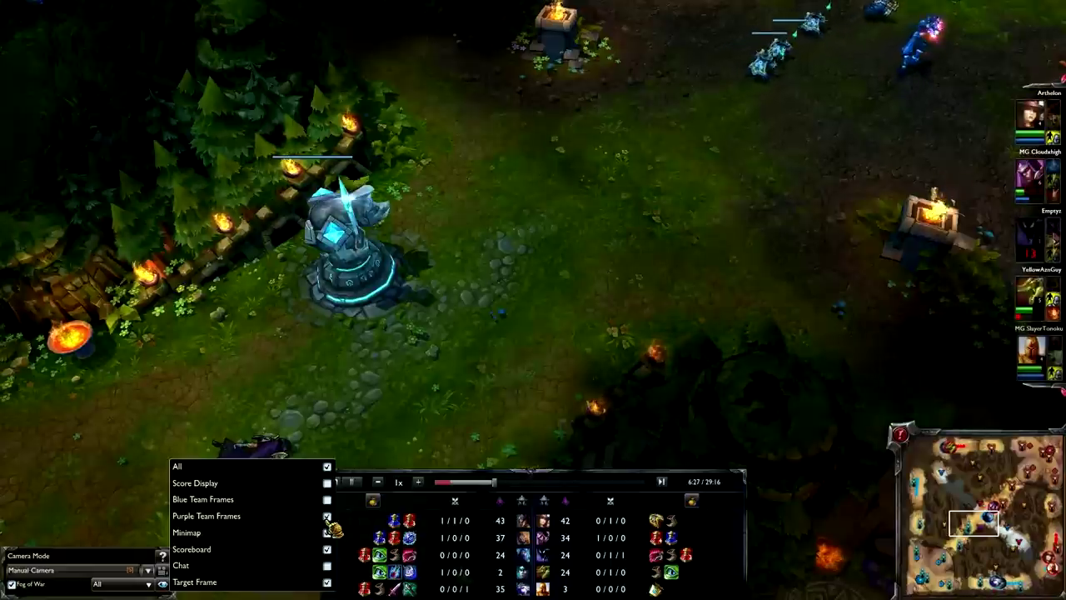
pyautogui.click(328, 484)
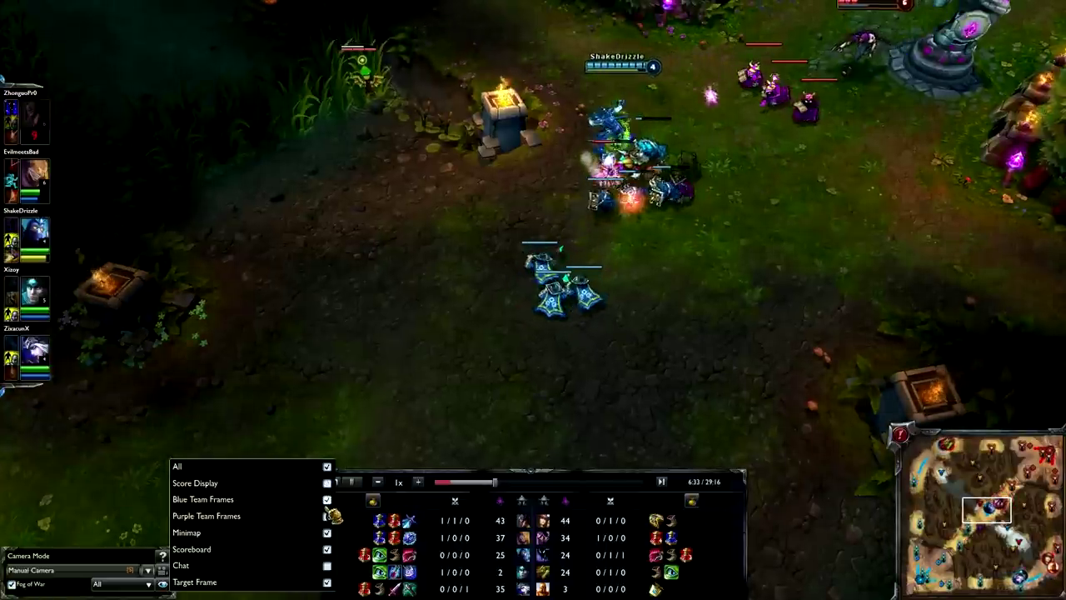
pyautogui.scroll(2, 369, 300)
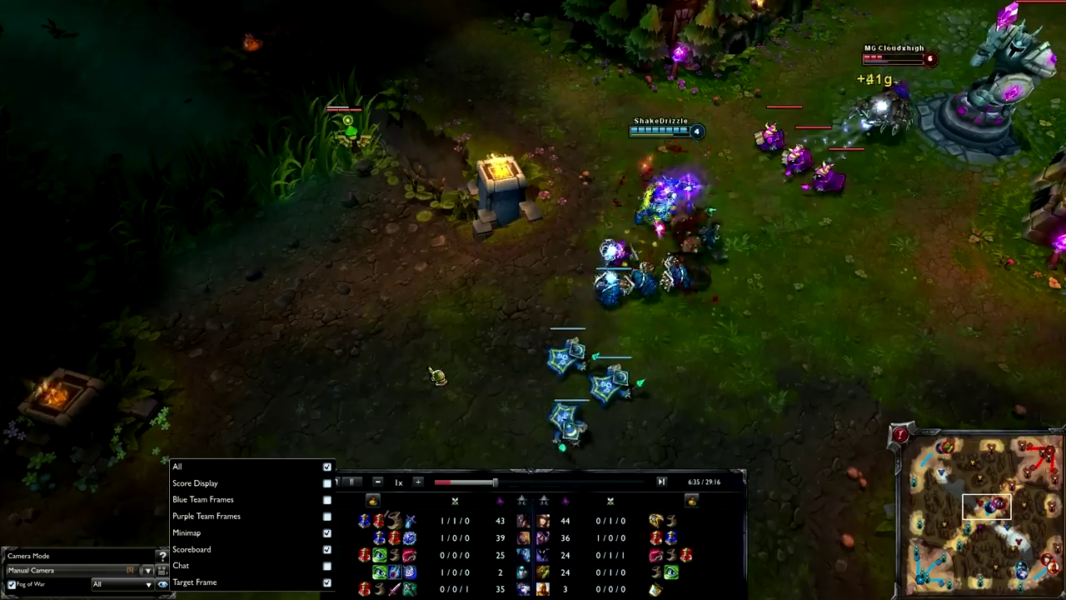
pyautogui.scroll(2, 434, 405)
pyautogui.scroll(-1, 375, 483)
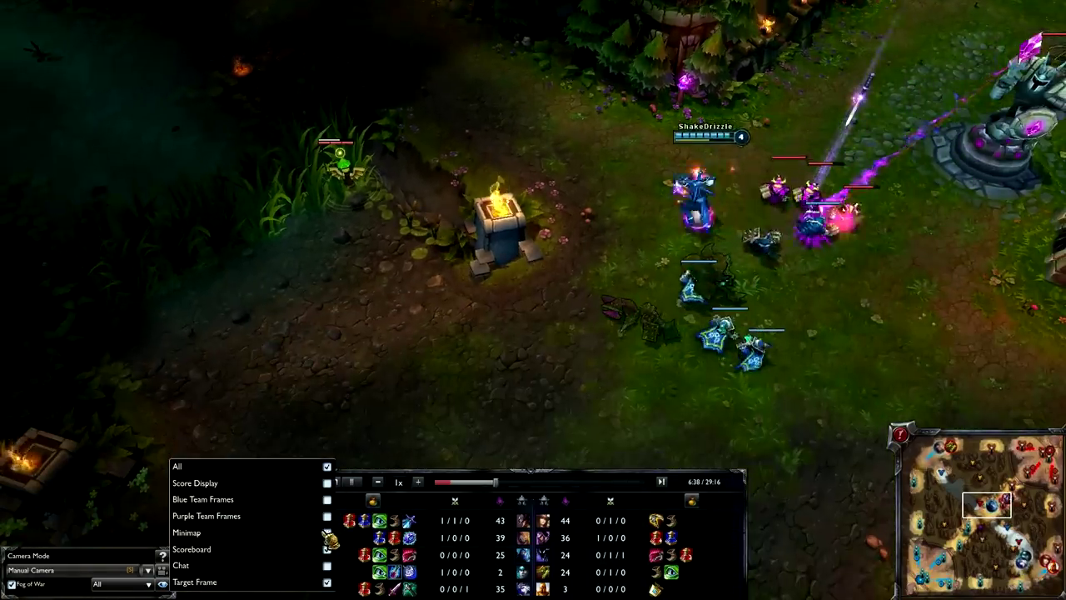
# Hide the minimap and scoreboard, close the visibility options, and bring the scoreboard back
pyautogui.click(327, 532)
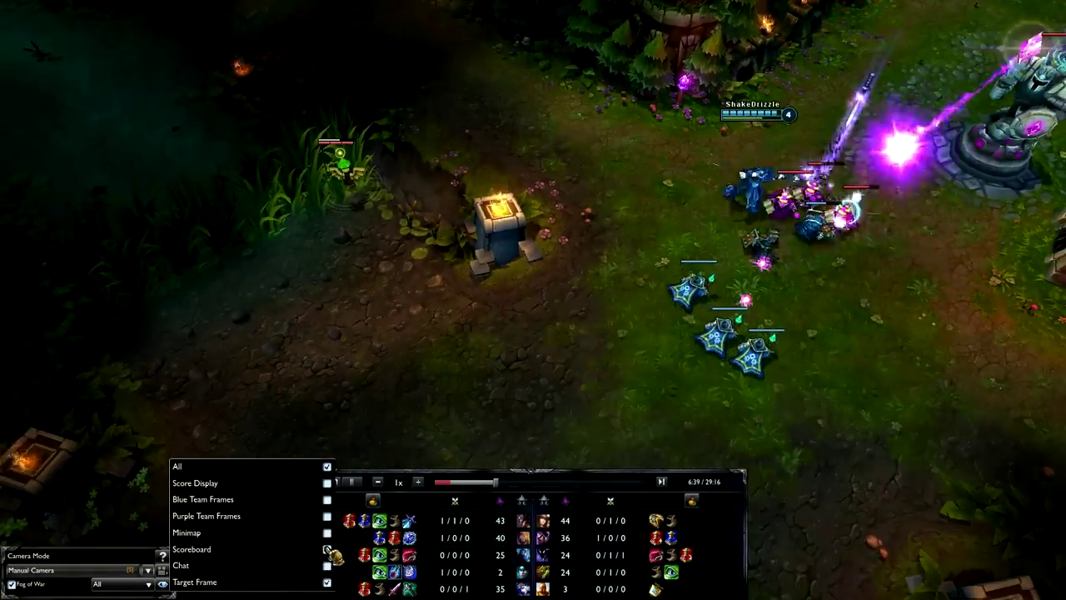
pyautogui.click(327, 549)
pyautogui.click(518, 204)
pyautogui.press('Tab')
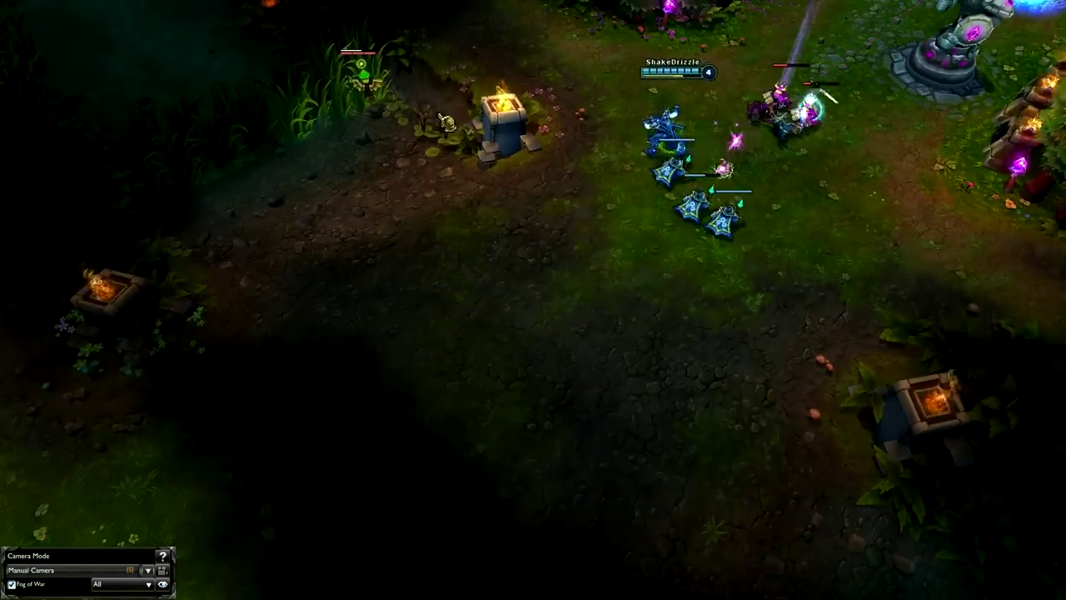
pyautogui.press('Tab')
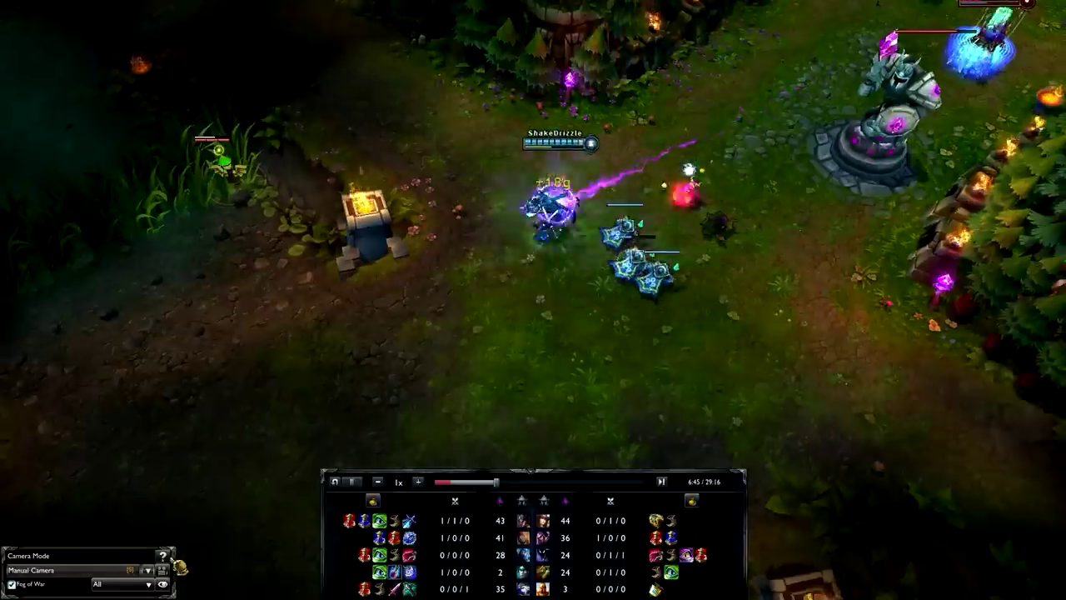
# Enable the chat display in the interface visibility options and close the list
pyautogui.press('p')
pyautogui.click(164, 556)
pyautogui.click(164, 556)
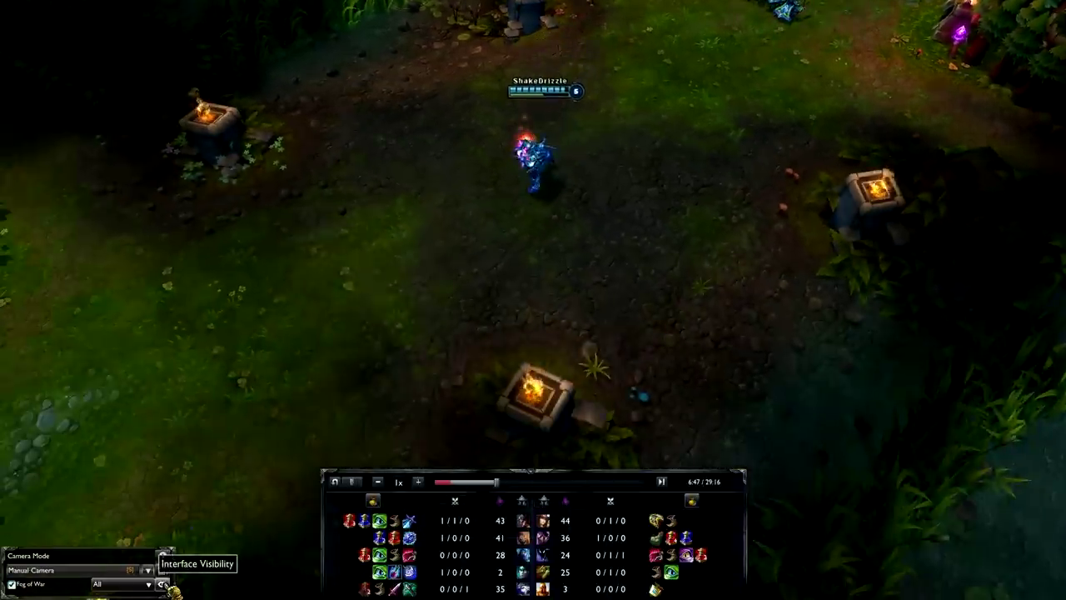
pyautogui.click(162, 584)
pyautogui.click(326, 566)
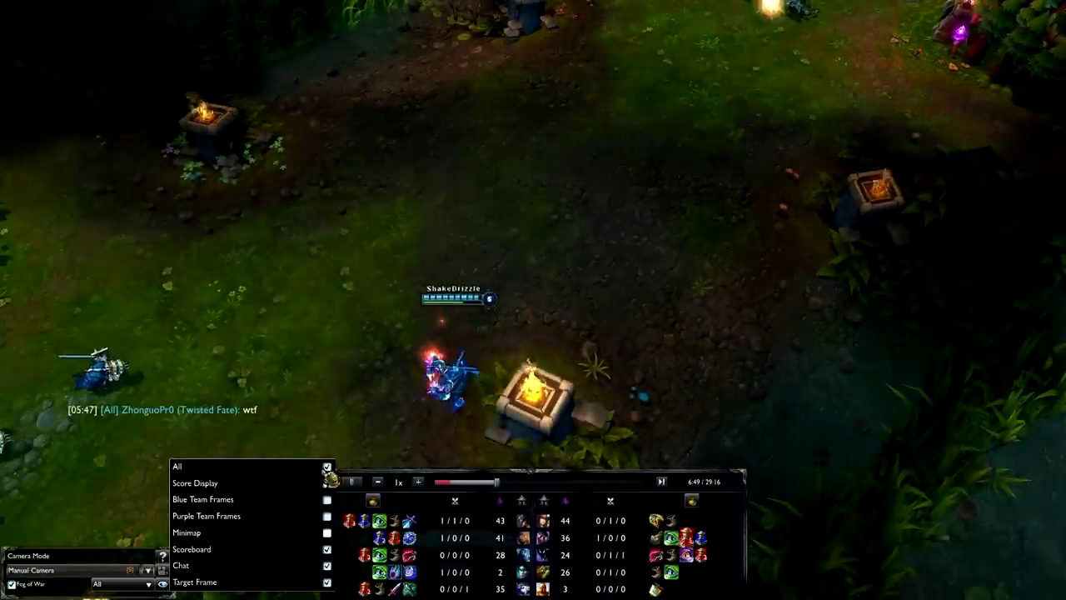
pyautogui.click(368, 334)
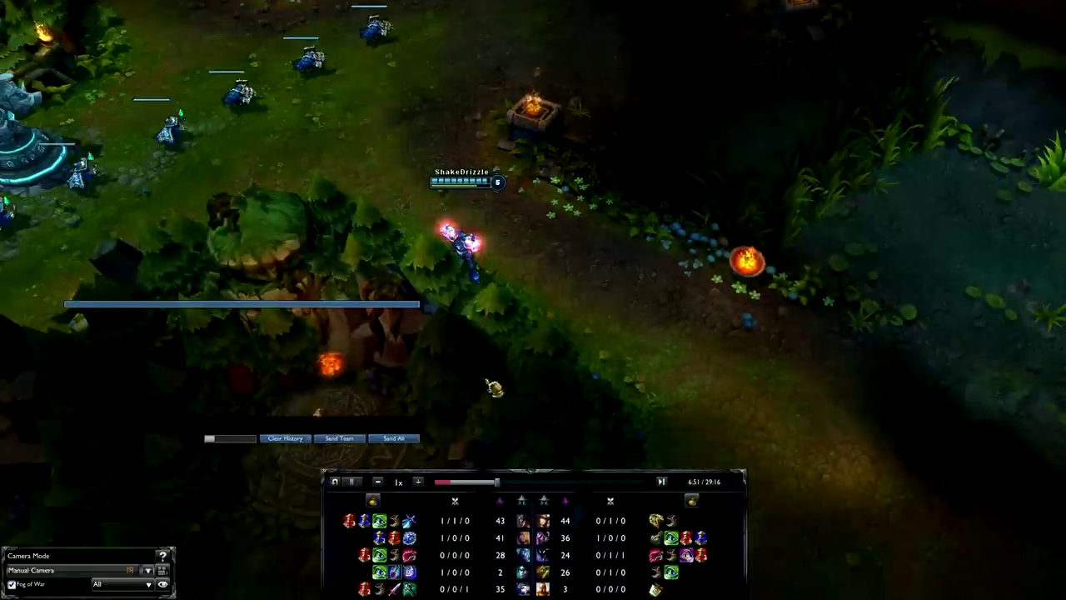
# Review the Interface and More Options settings, cancel both without changes, and close the game options
pyautogui.press('Escape')
pyautogui.click(404, 143)
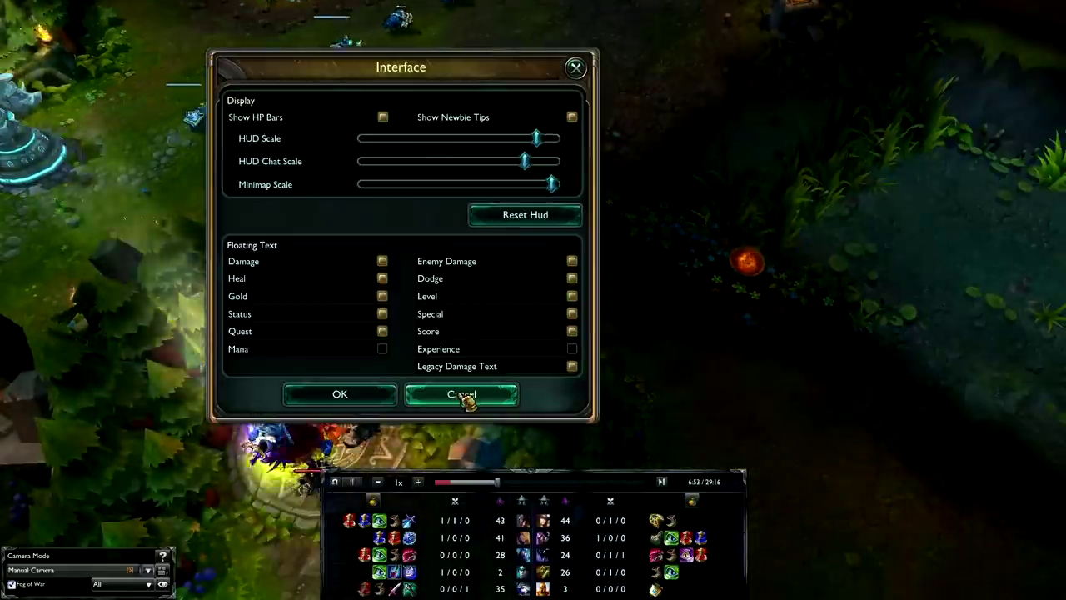
pyautogui.click(464, 395)
pyautogui.click(429, 197)
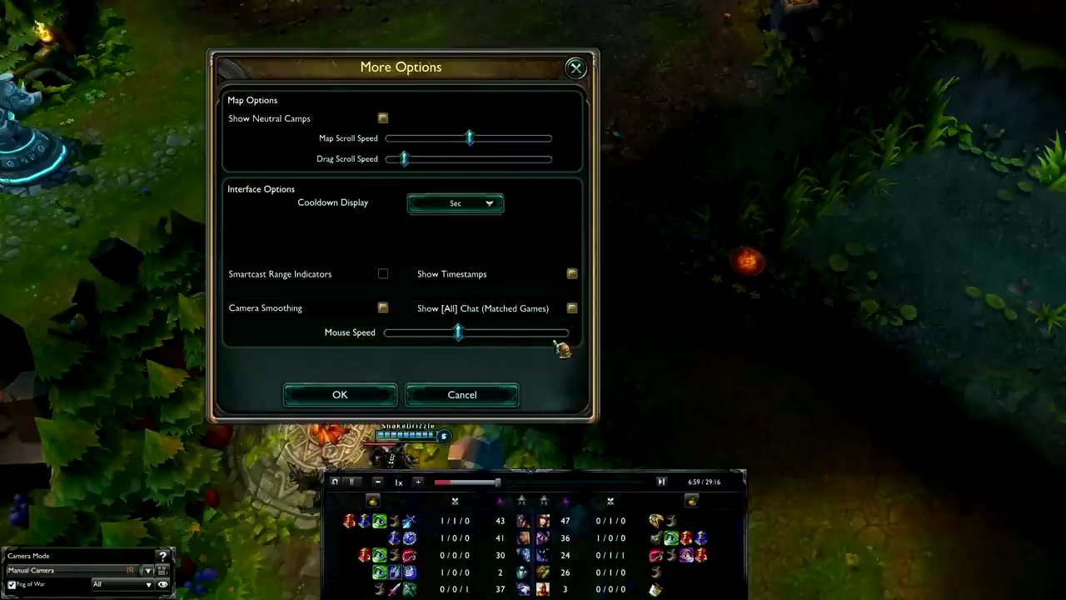
pyautogui.click(503, 403)
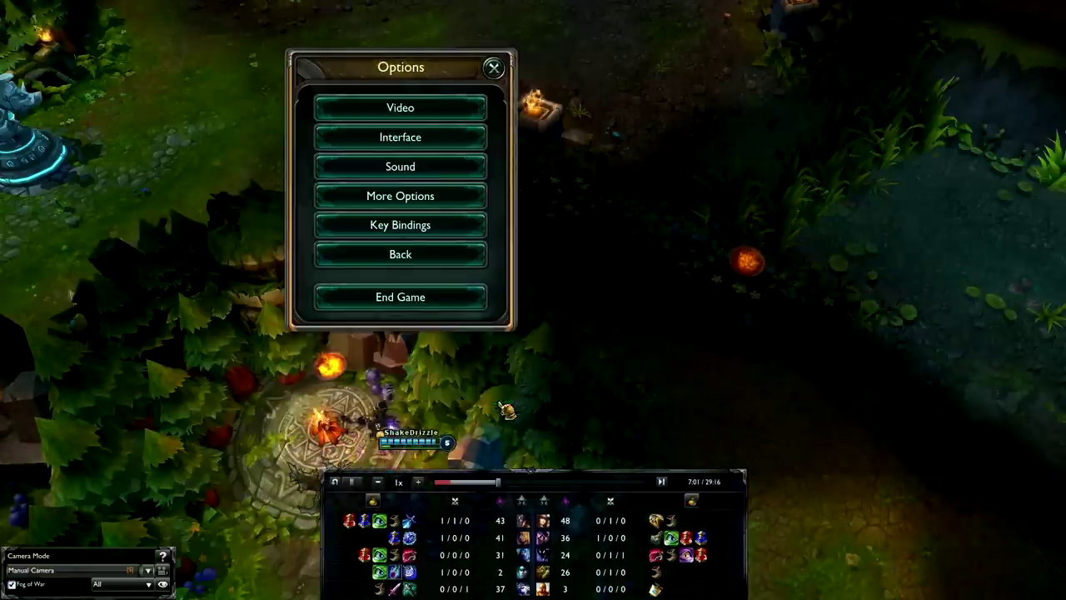
pyautogui.click(499, 70)
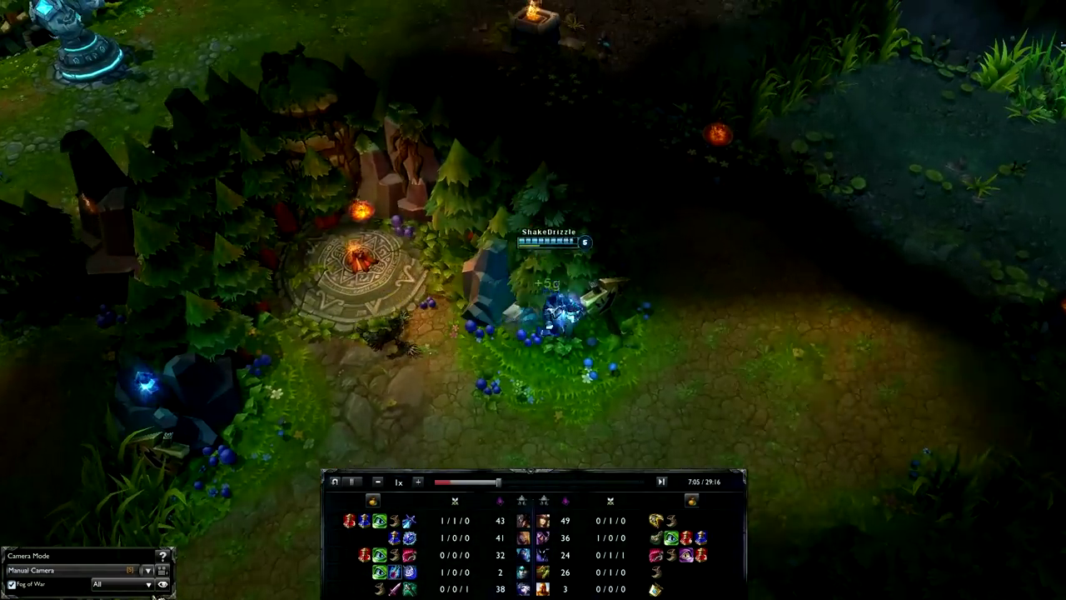
# Speed playback up to 2x, jump the replay ahead to about 10:38, and return to 1x speed
pyautogui.click(163, 584)
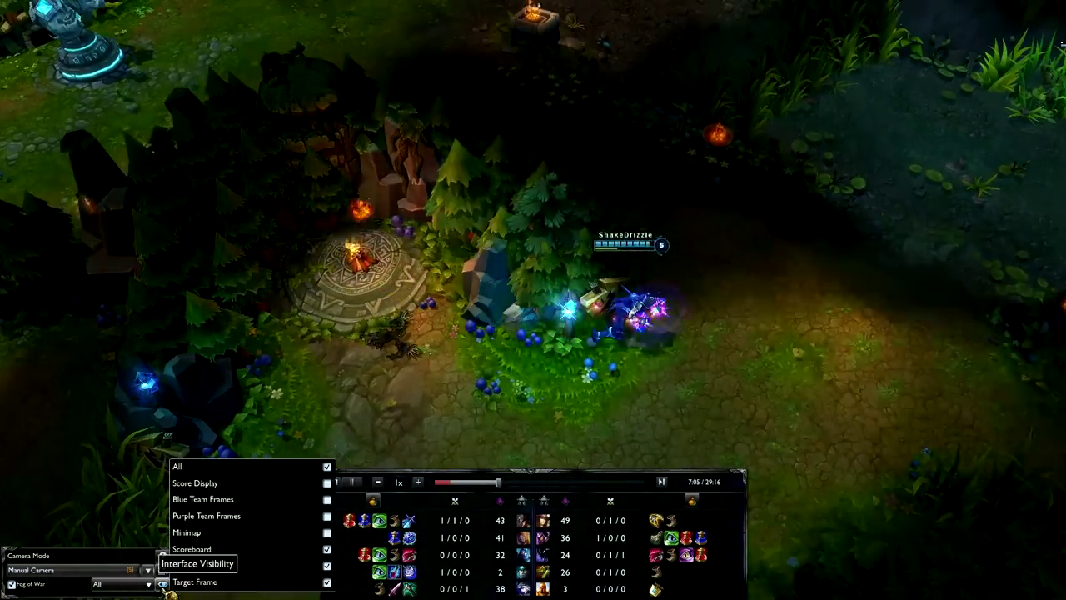
pyautogui.click(779, 273)
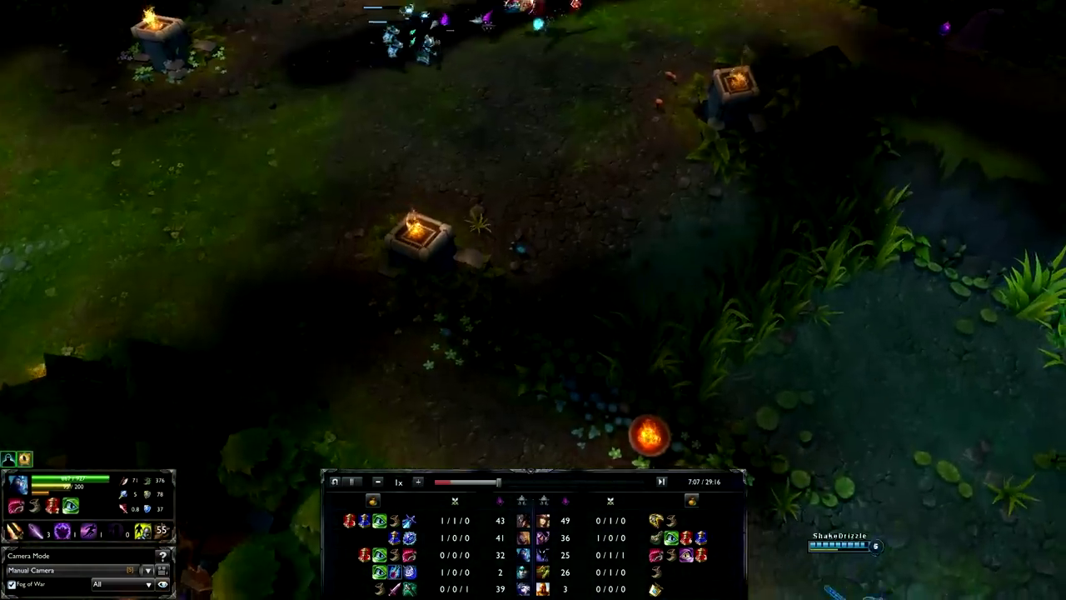
pyautogui.press('+')
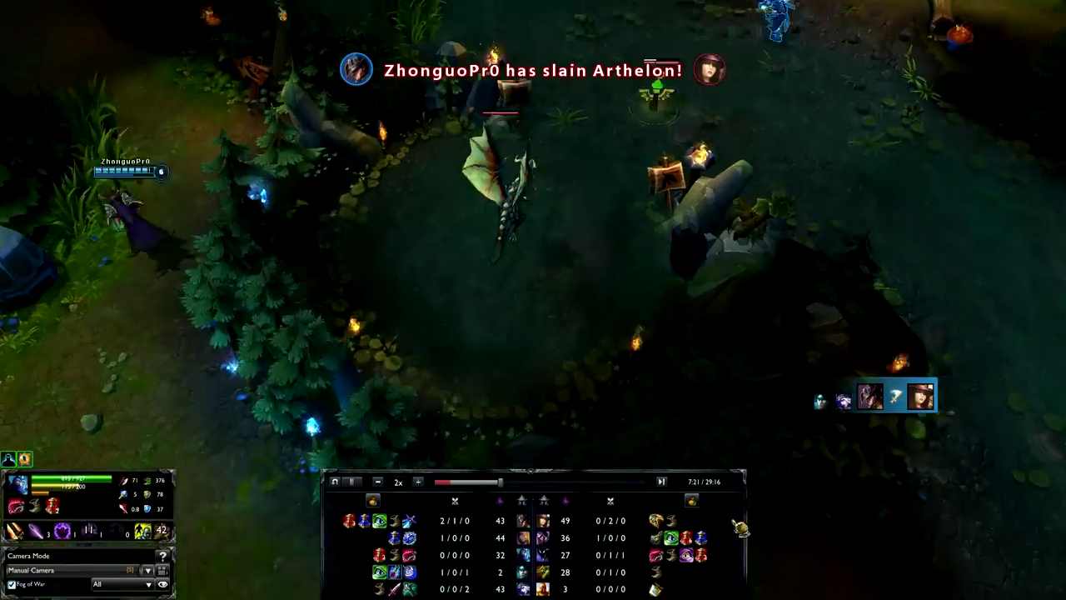
pyautogui.click(521, 483)
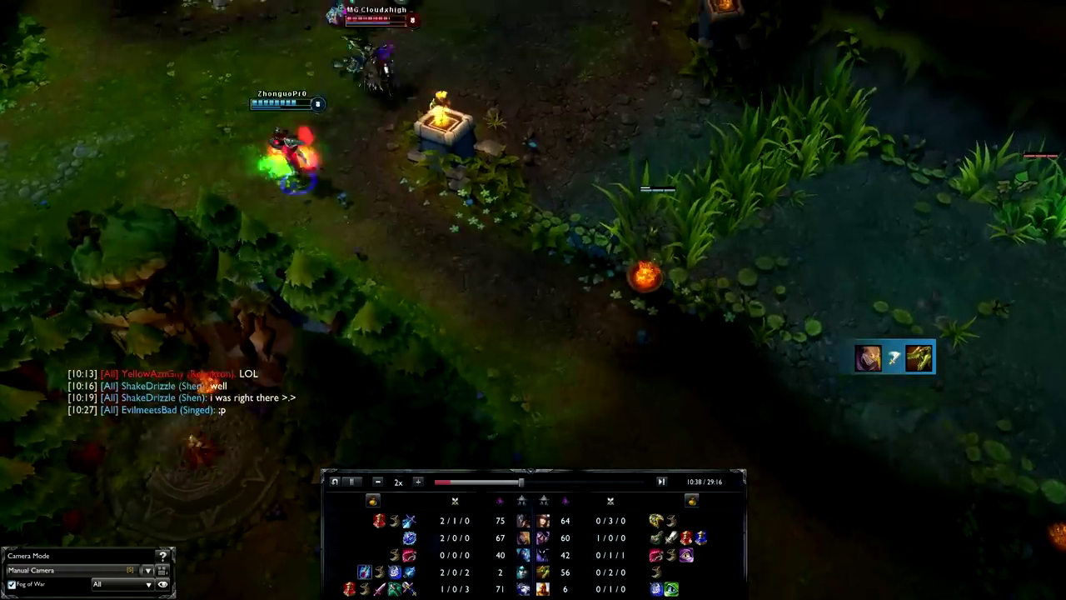
pyautogui.press('-')
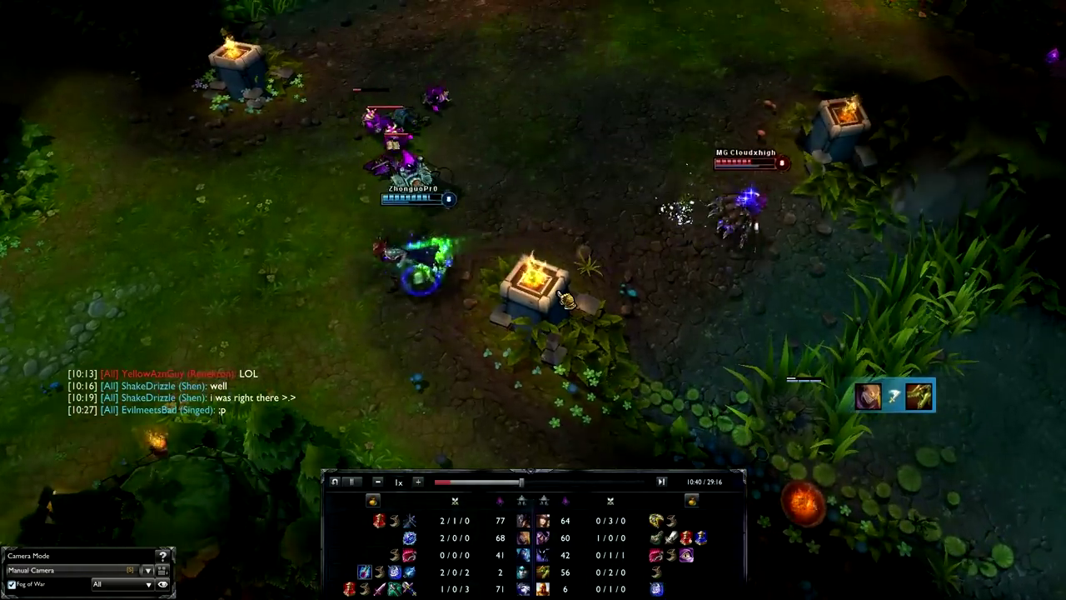
# Jump the replay ahead to about 12:44, open the chat box, and clear its message history
pyautogui.press('Return')
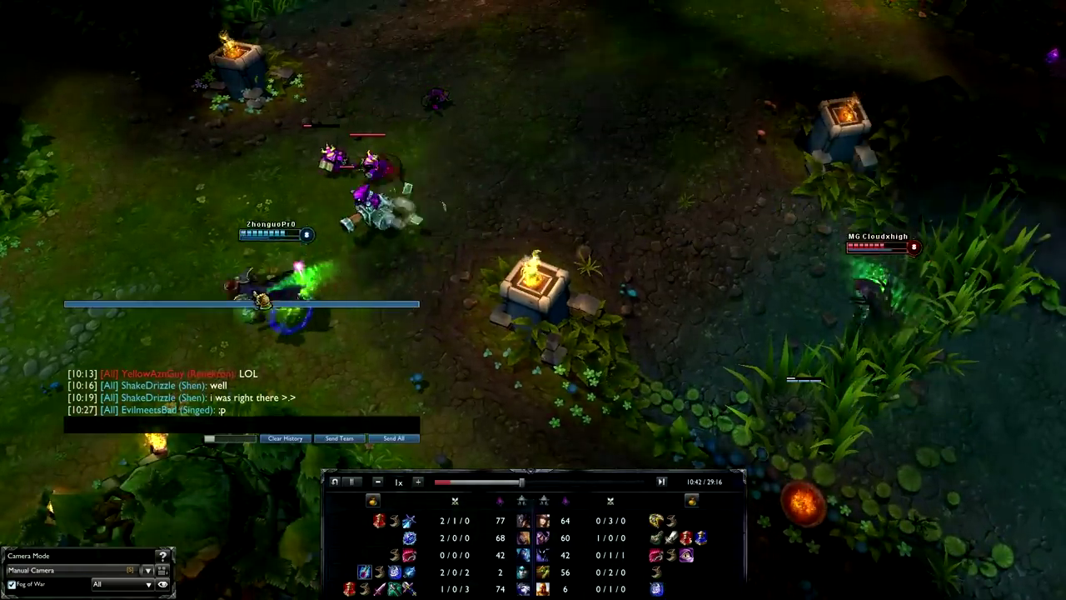
pyautogui.click(525, 483)
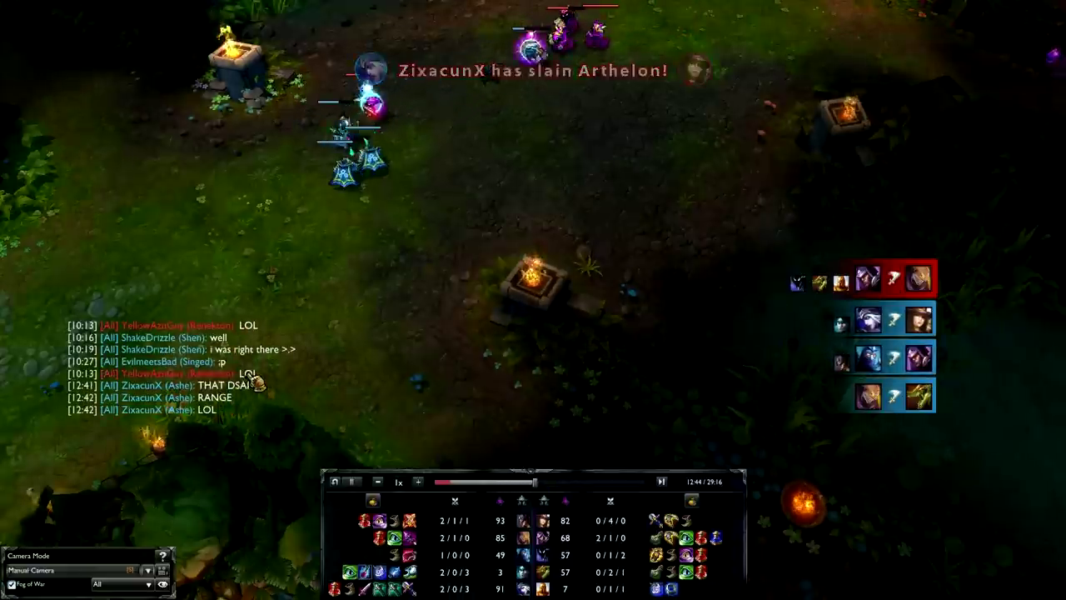
pyautogui.press('Return')
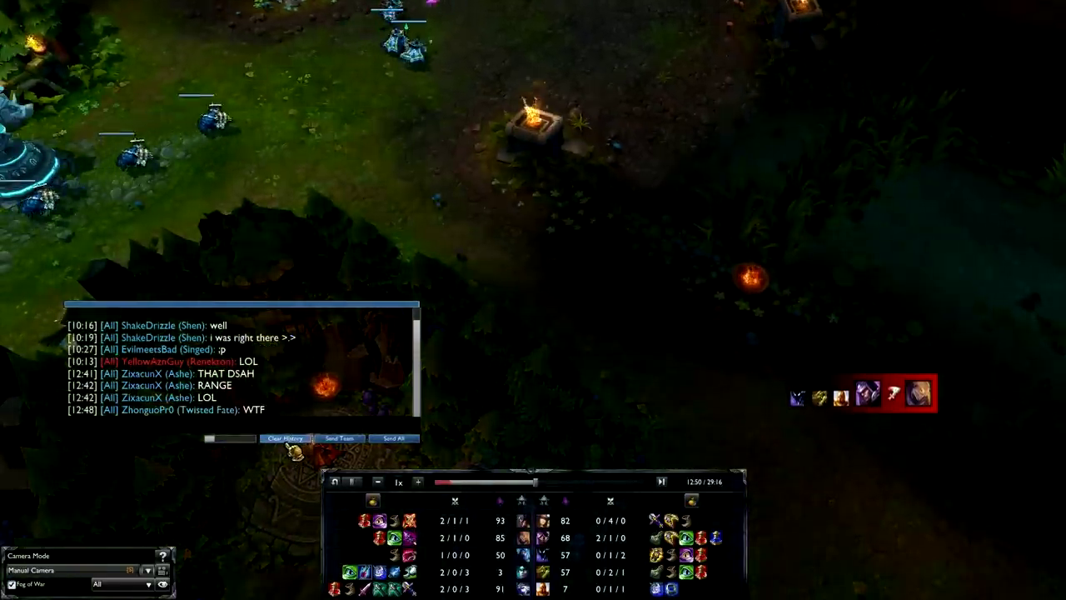
pyautogui.click(288, 442)
pyautogui.press('Return')
pyautogui.press('Return')
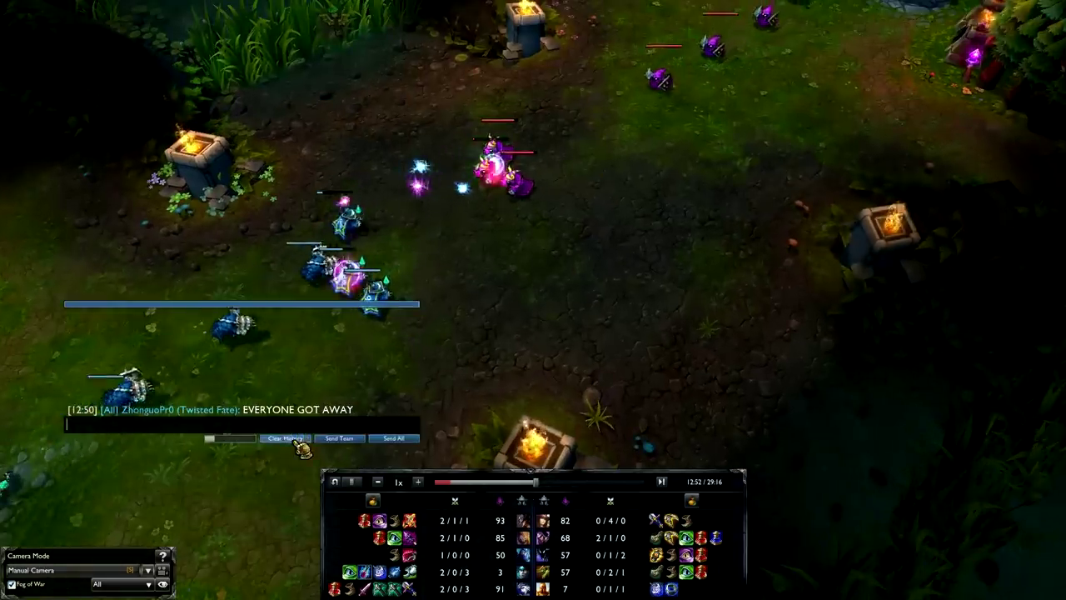
pyautogui.click(296, 442)
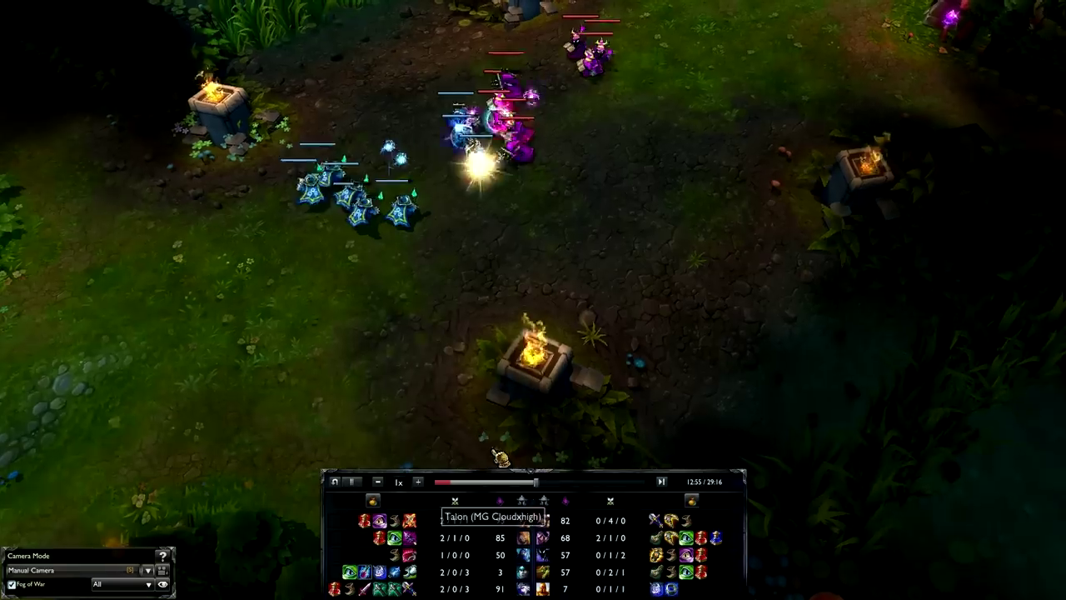
pyautogui.press('Return')
pyautogui.press('Return')
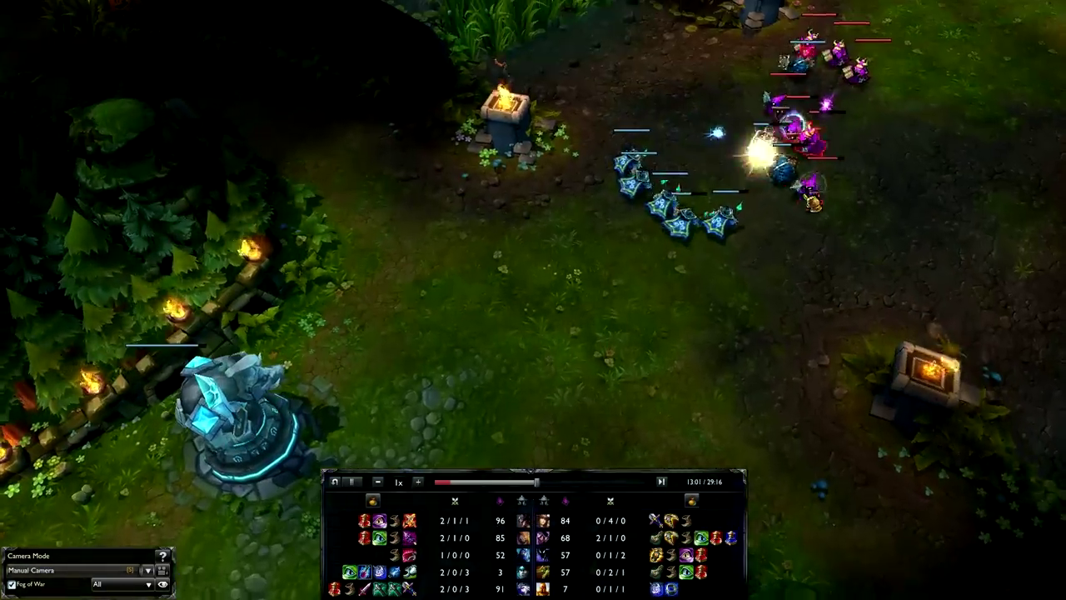
# Try showing all interface elements again, including the score display, team frames and minimap, through the visibility options
pyautogui.press('o')
pyautogui.press('o')
pyautogui.click(149, 585)
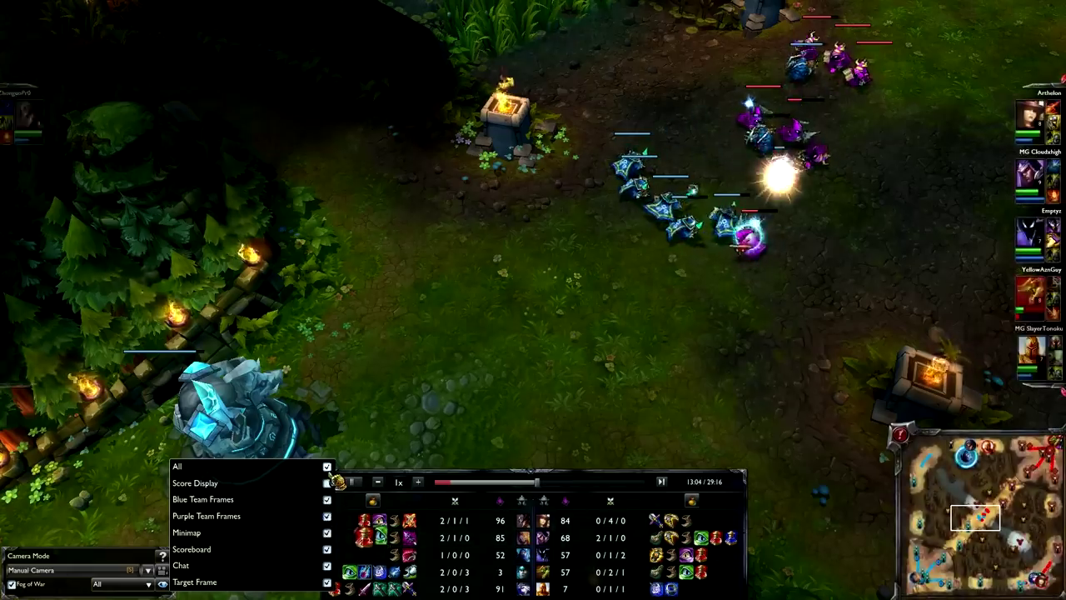
pyautogui.click(327, 468)
pyautogui.click(327, 468)
# Move the camera to the upper jungle by way of the minimap and pan around there
pyautogui.click(981, 526)
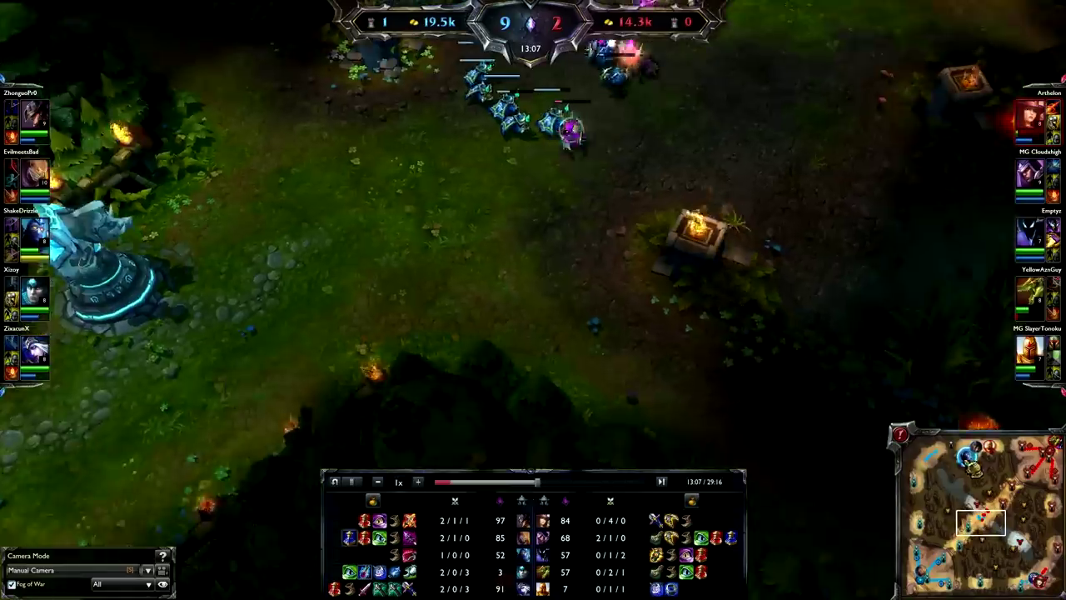
pyautogui.click(972, 455)
pyautogui.moveTo(872, 341); pyautogui.dragTo(469, 210)
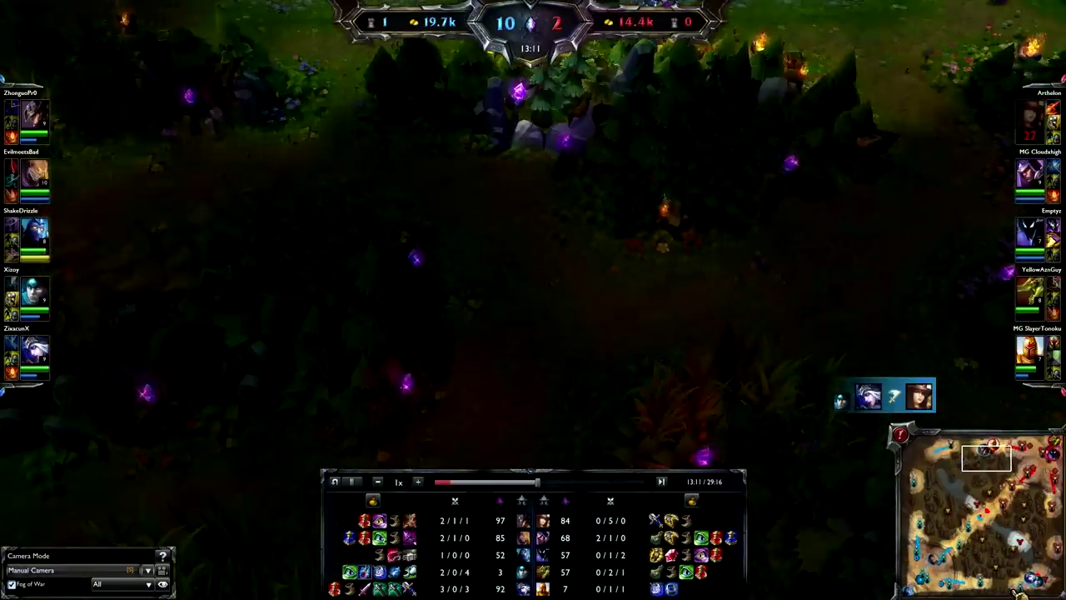
# Hide the score display, team frames, minimap and scoreboard, and close the interface visibility list
pyautogui.press('u')
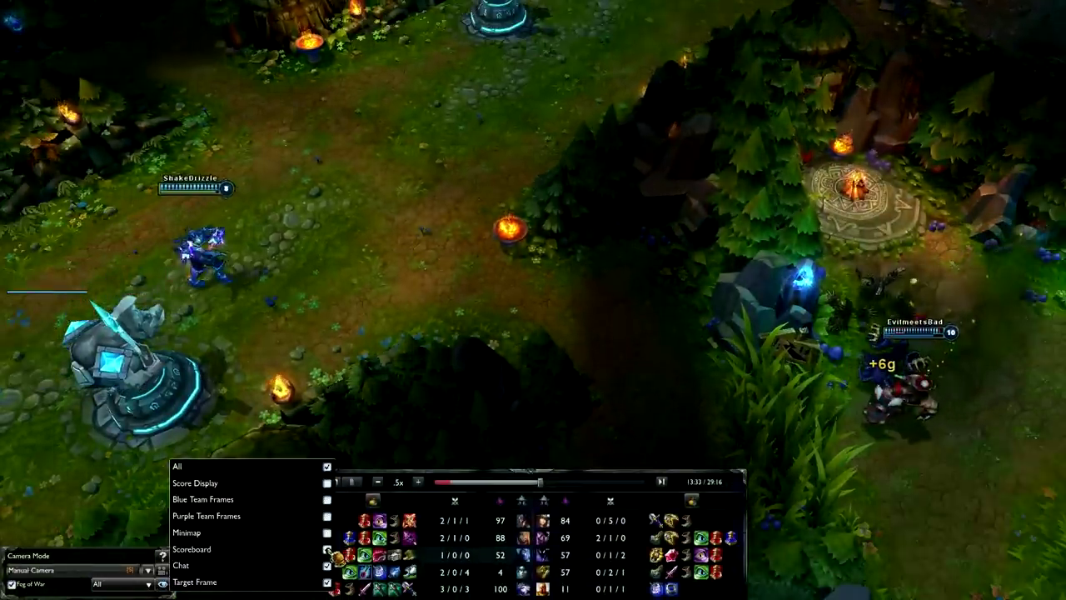
pyautogui.click(541, 278)
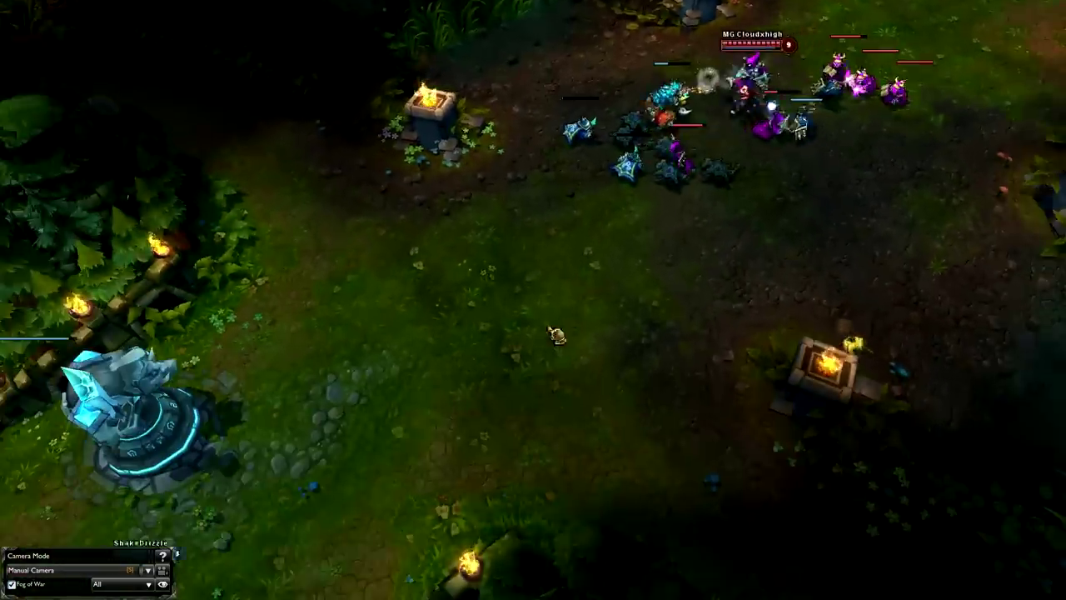
# Pan the camera in all directions around the mid lane to follow the champions' movements
pyautogui.press('Down')
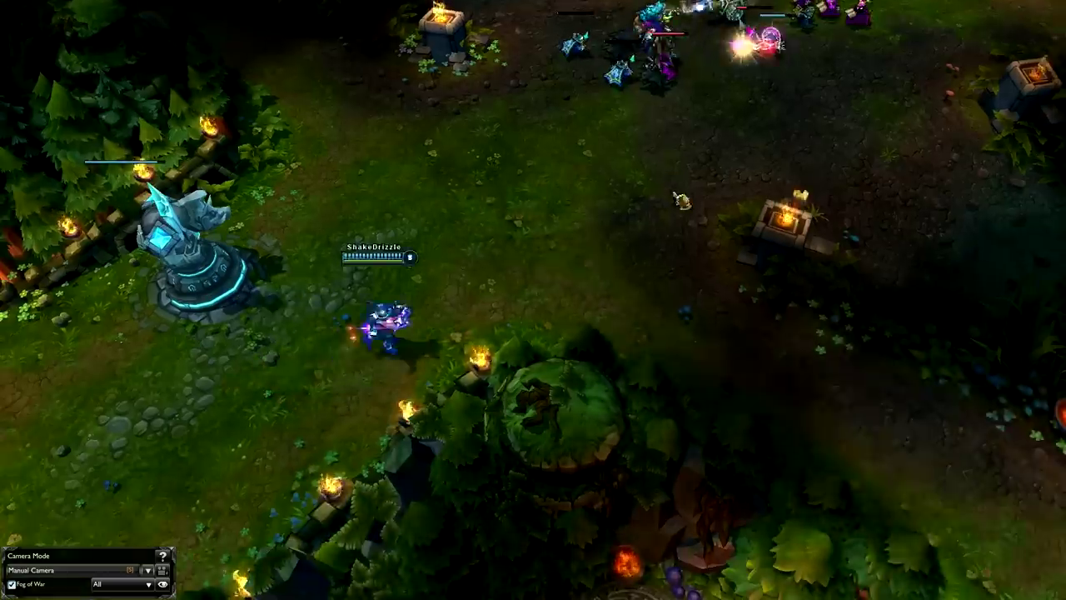
pyautogui.press('Up')
pyautogui.press('Right')
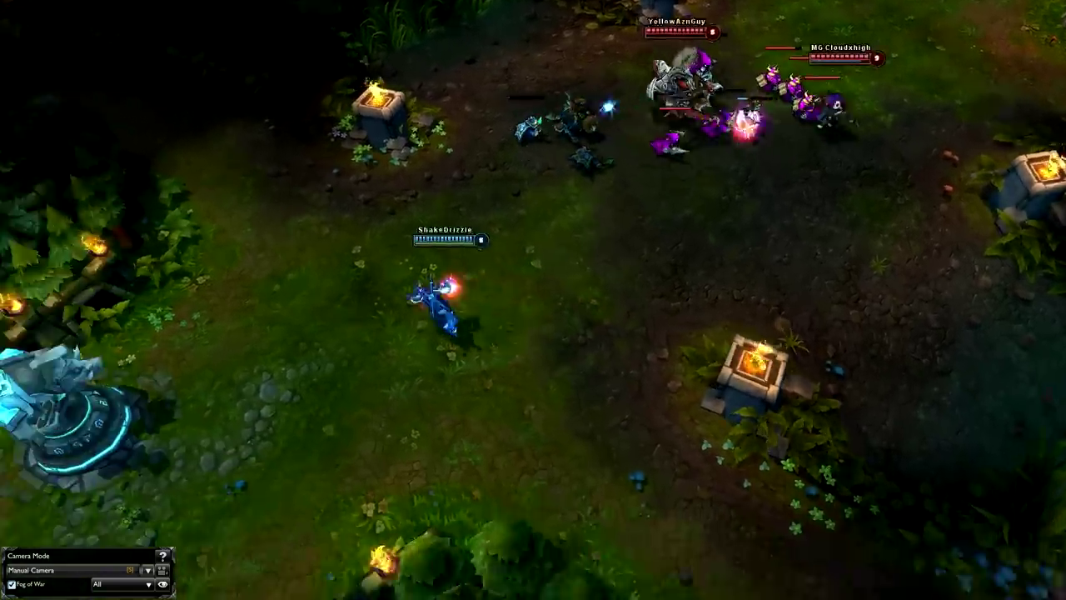
pyautogui.press('Up')
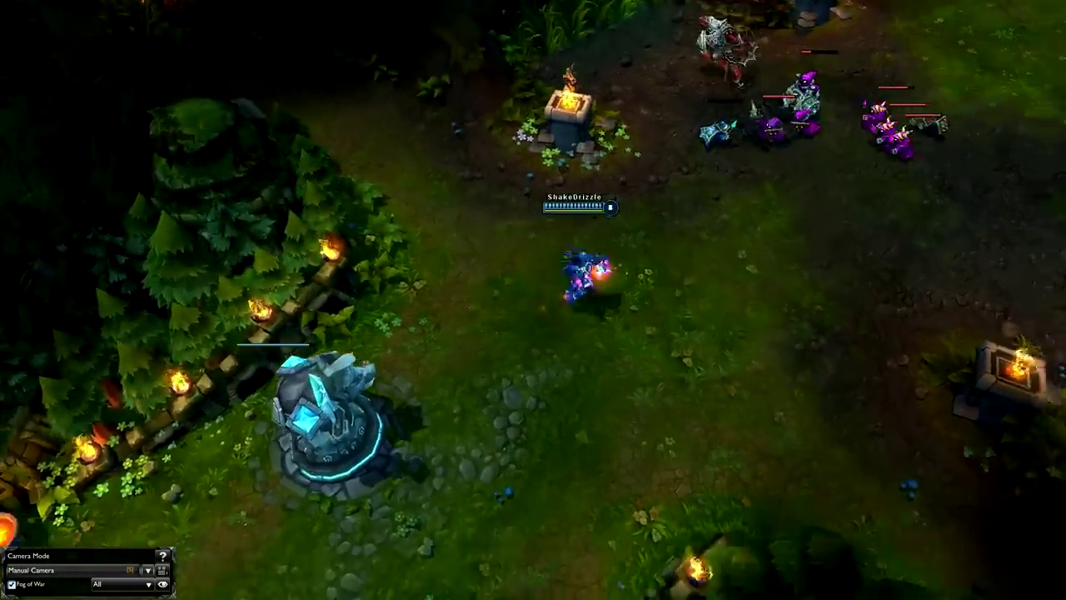
pyautogui.press('Right')
pyautogui.press('Up')
pyautogui.press('Left')
pyautogui.press('Down')
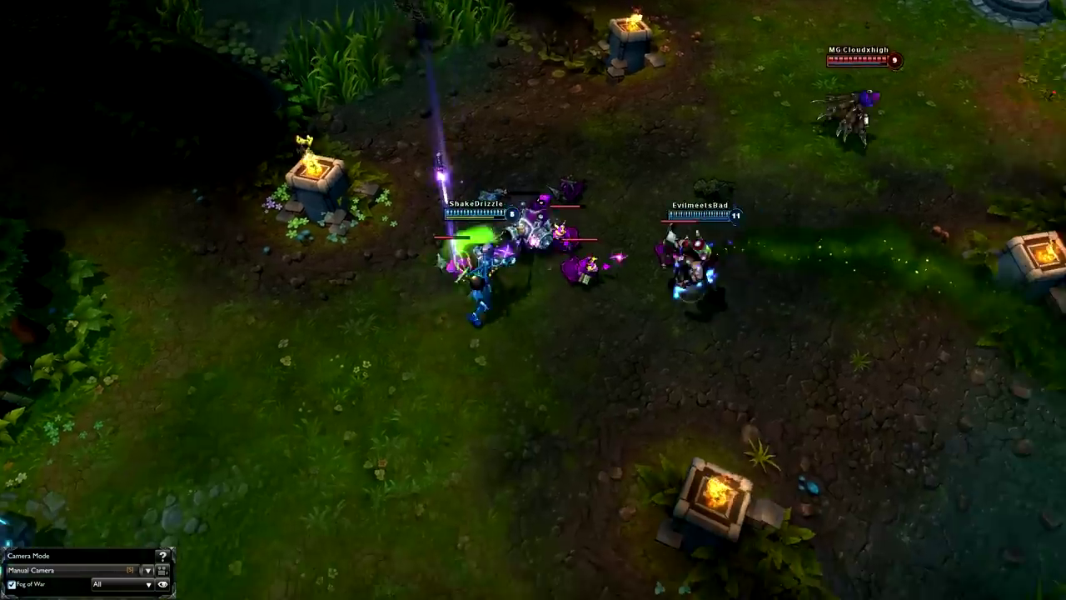
pyautogui.press('Left')
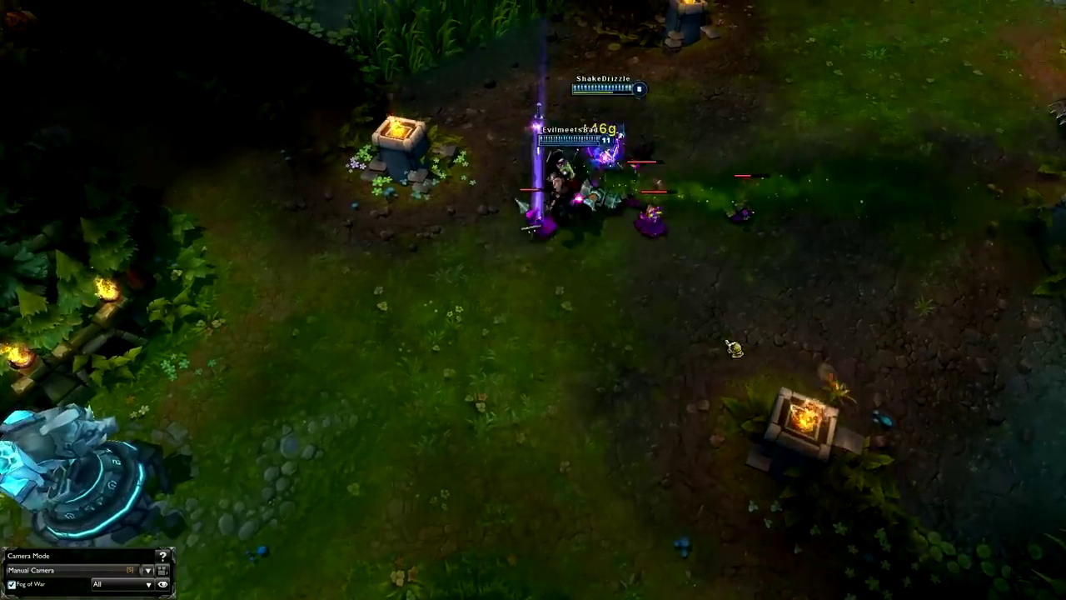
pyautogui.press('Up')
pyautogui.press('Right')
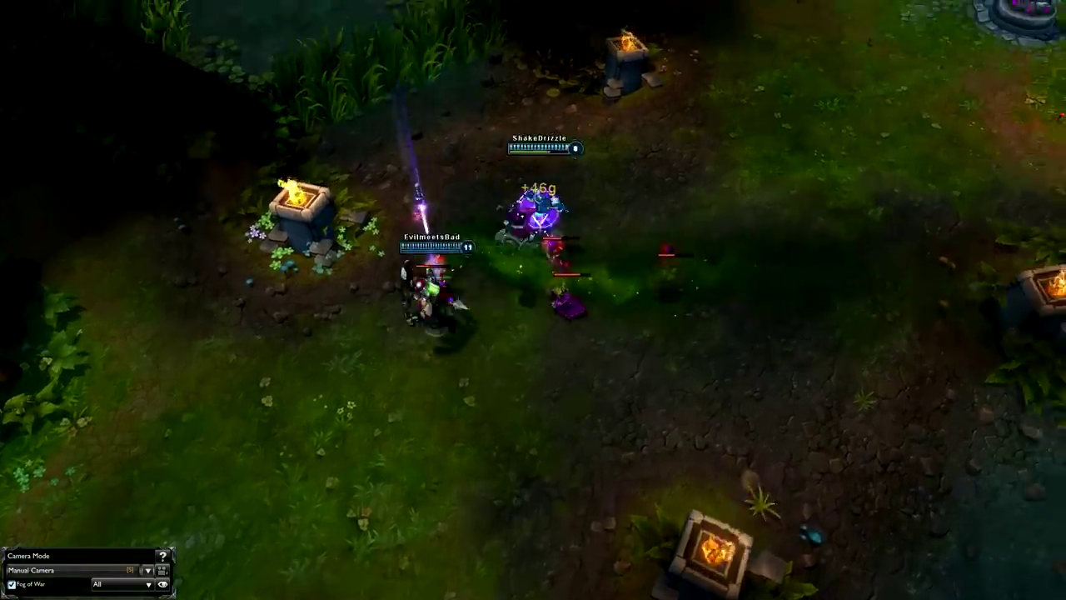
pyautogui.press('Left')
pyautogui.press('Down')
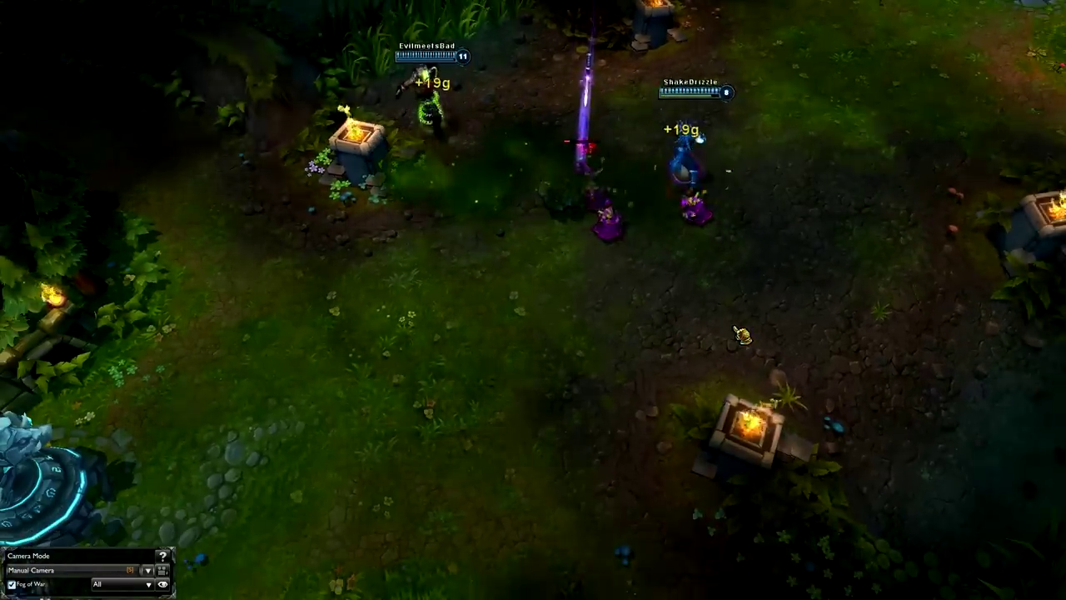
pyautogui.press('Up')
pyautogui.press('Right')
# Raise the Drag Scroll Speed in More Options, apply it, and test panning the camera by dragging
pyautogui.press('Escape')
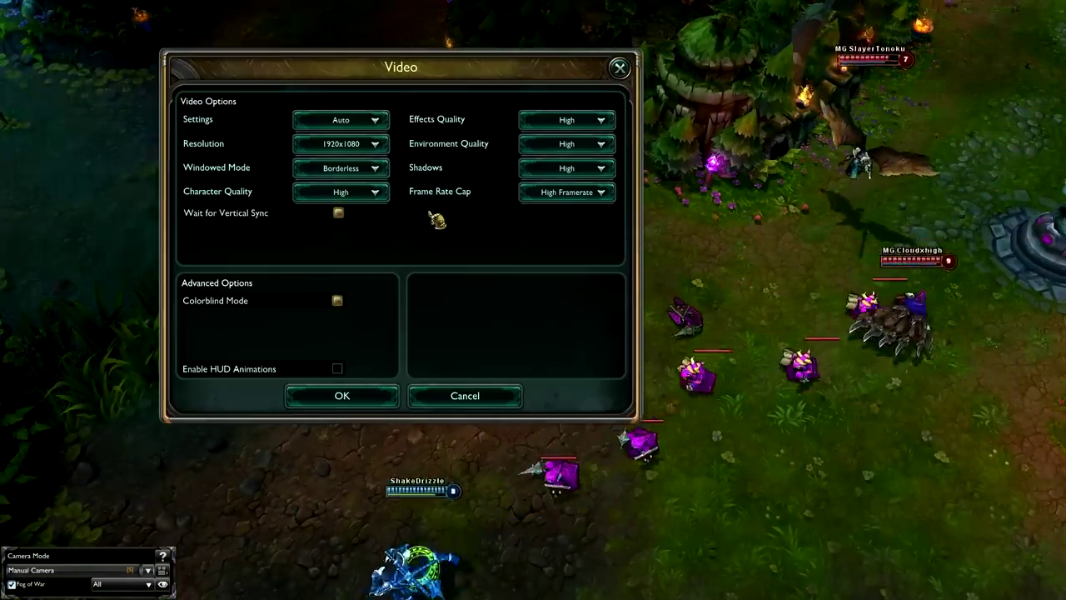
pyautogui.click(481, 377)
pyautogui.click(412, 200)
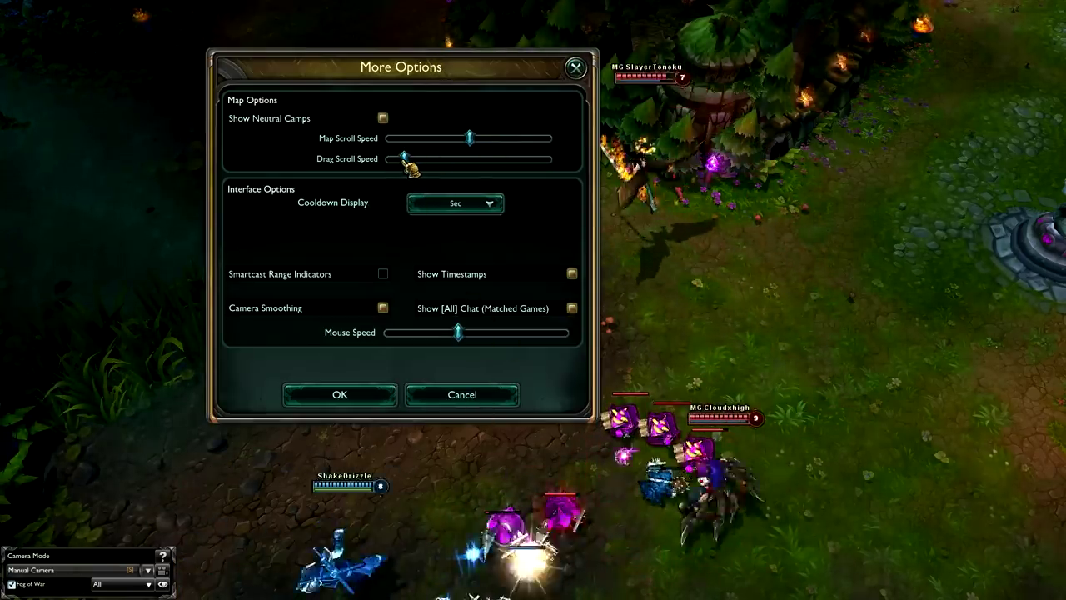
pyautogui.moveTo(405, 160); pyautogui.dragTo(544, 159)
pyautogui.click(340, 394)
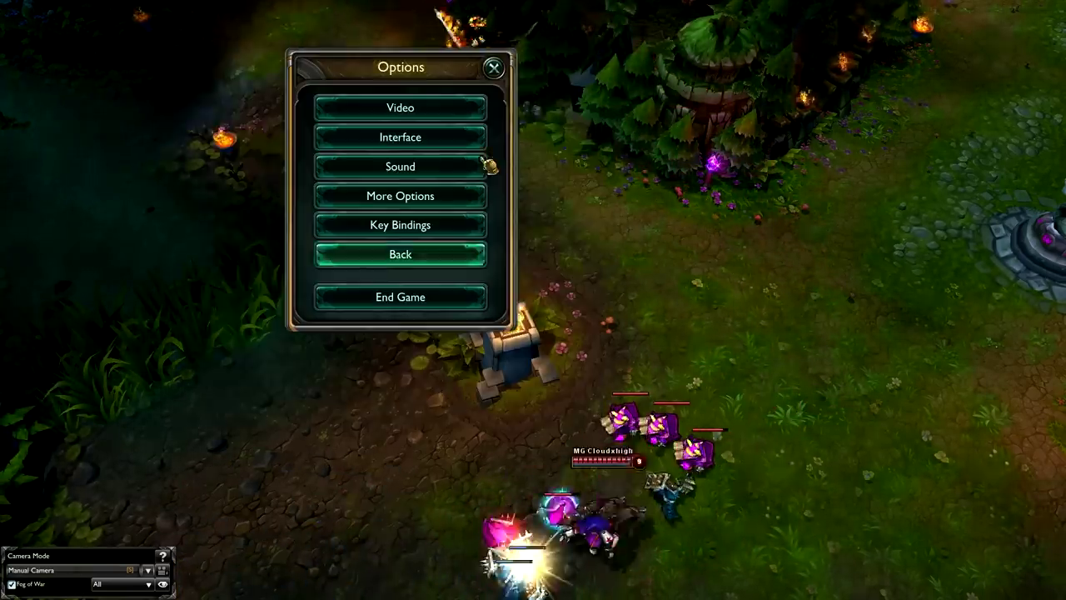
pyautogui.press('Escape')
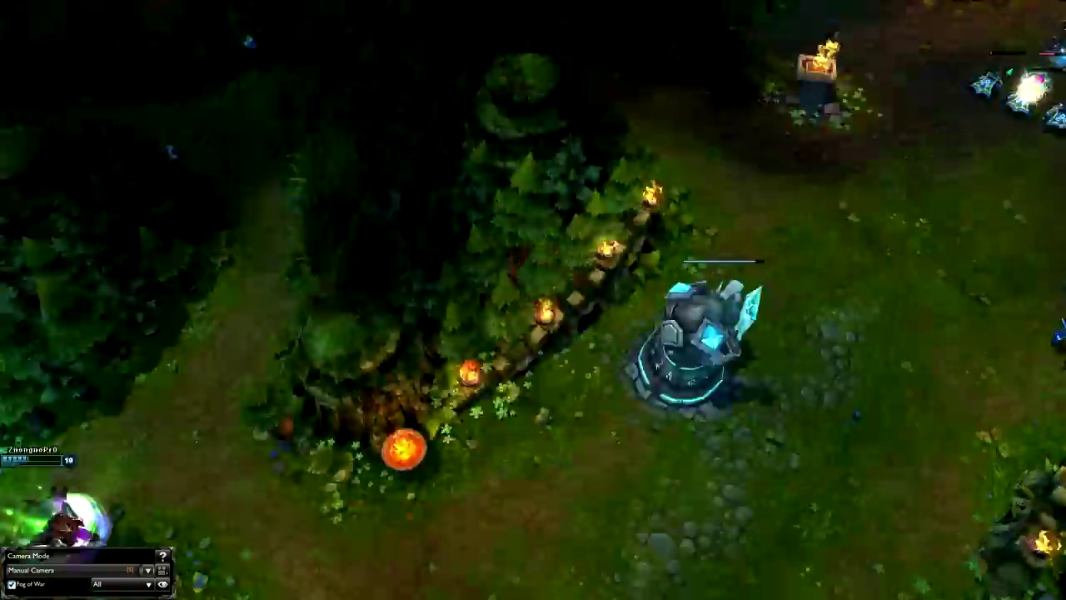
pyautogui.moveTo(583, 250)
pyautogui.mouseDown()
pyautogui.moveTo(290, 536)
pyautogui.moveTo(609, 217)
pyautogui.moveTo(245, 402)
pyautogui.moveTo(577, 248)
pyautogui.mouseUp()
# Check the display and floating text settings in the Interface options, and leave them without applying anything
pyautogui.press('Escape')
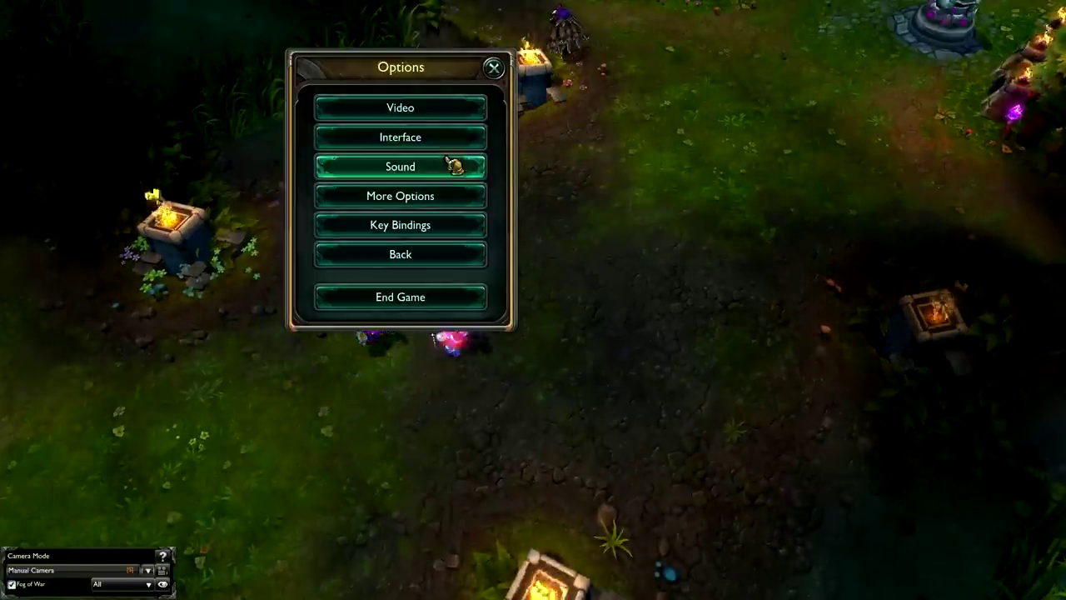
pyautogui.click(421, 137)
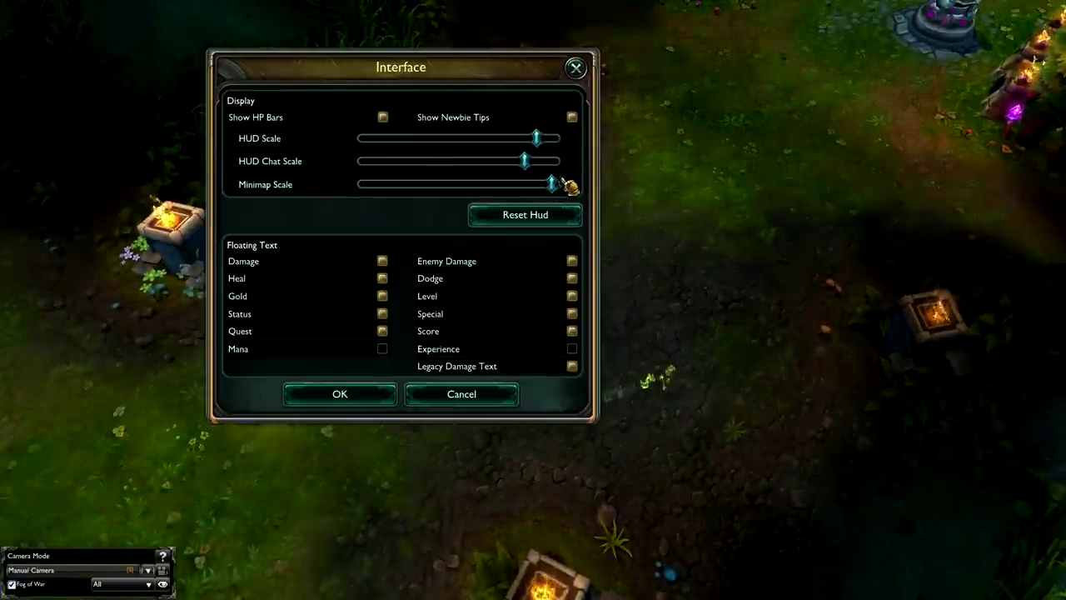
pyautogui.click(503, 401)
pyautogui.click(443, 146)
pyautogui.click(500, 394)
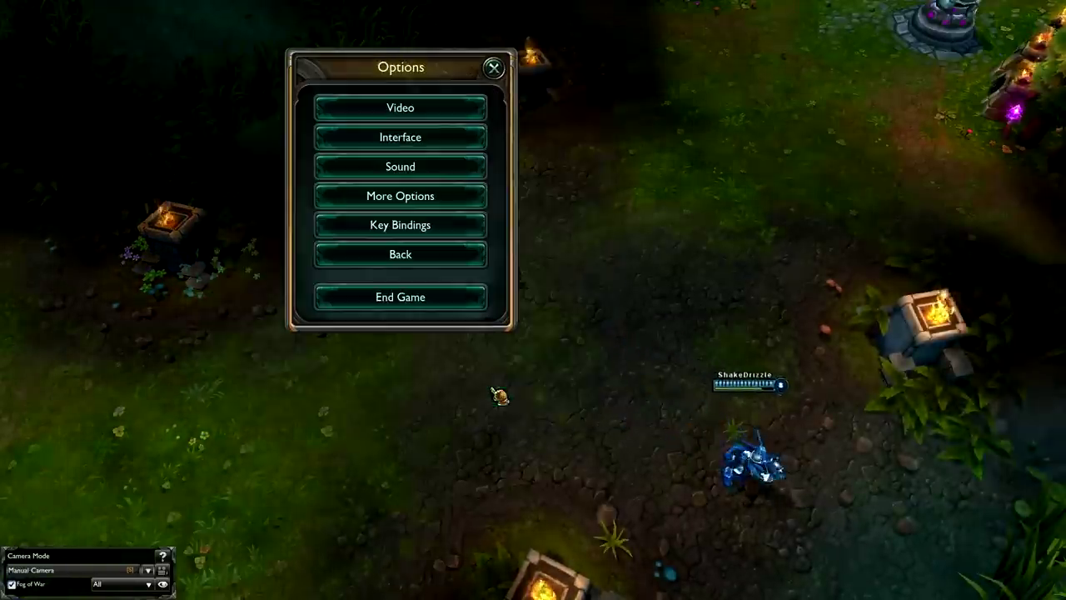
# Try a lower Drag Scroll Speed in More Options, and cancel the change
pyautogui.click(447, 205)
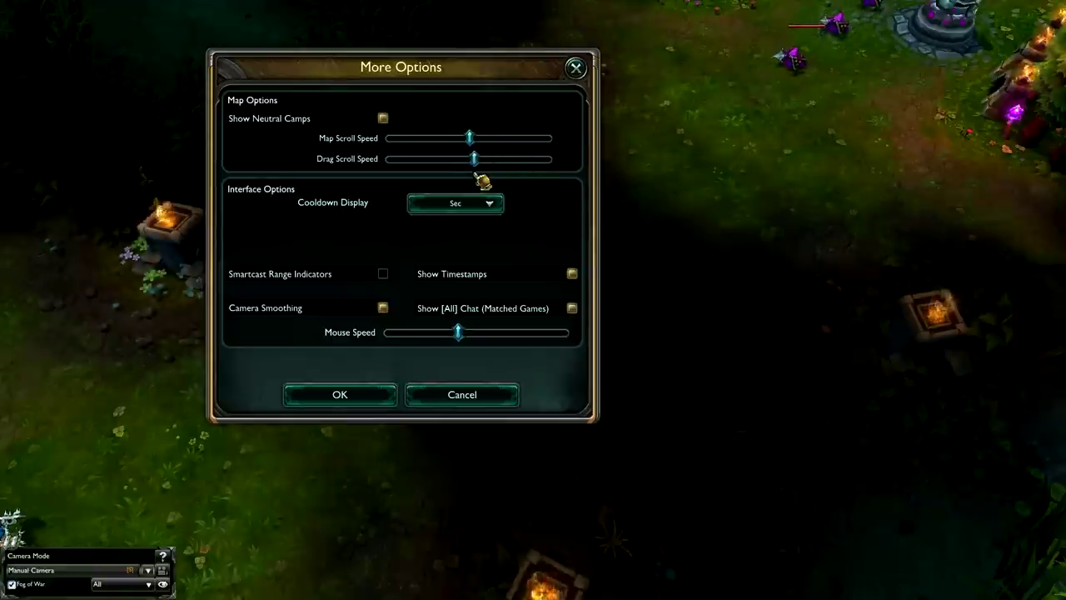
pyautogui.moveTo(504, 158); pyautogui.dragTo(397, 170)
pyautogui.click(446, 394)
pyautogui.click(495, 69)
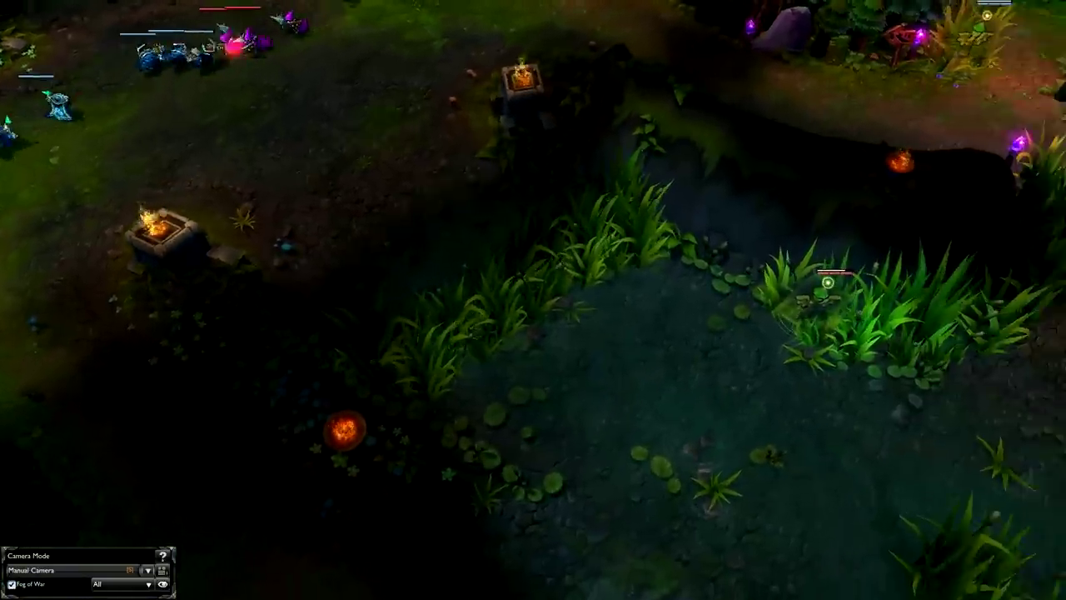
# Pan the camera down the river by dragging, and show the minimap and scoreboard again
pyautogui.moveTo(678, 240); pyautogui.dragTo(353, 248)
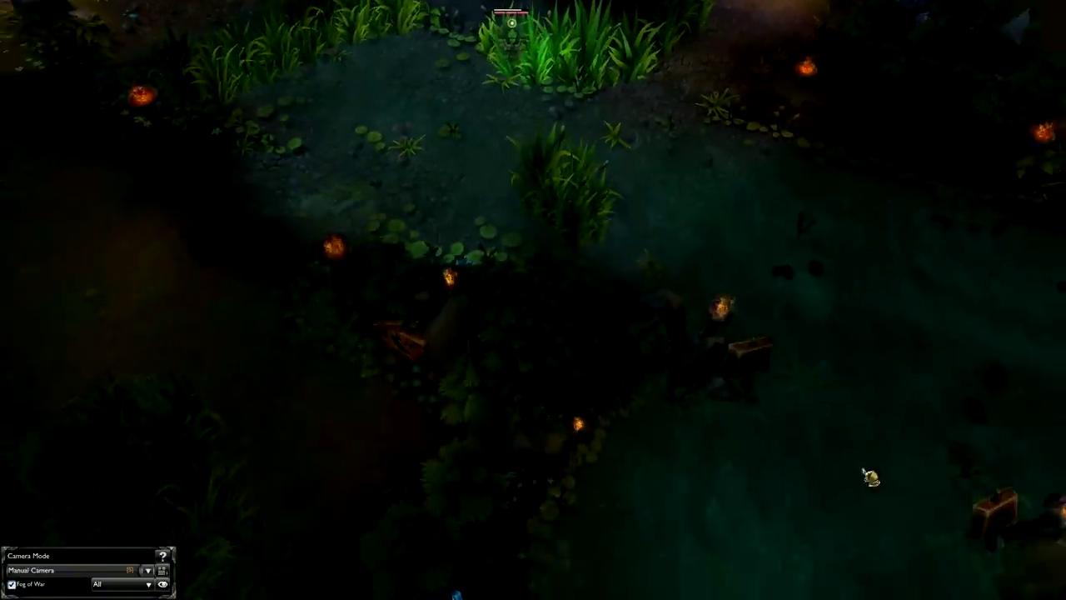
pyautogui.moveTo(871, 478); pyautogui.dragTo(729, 384)
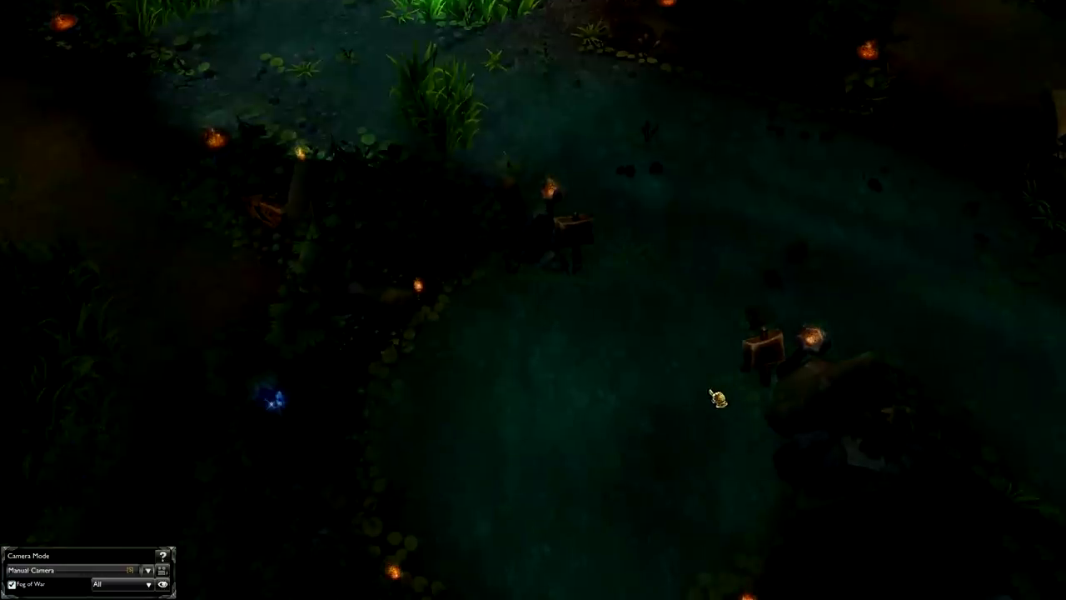
pyautogui.press('o')
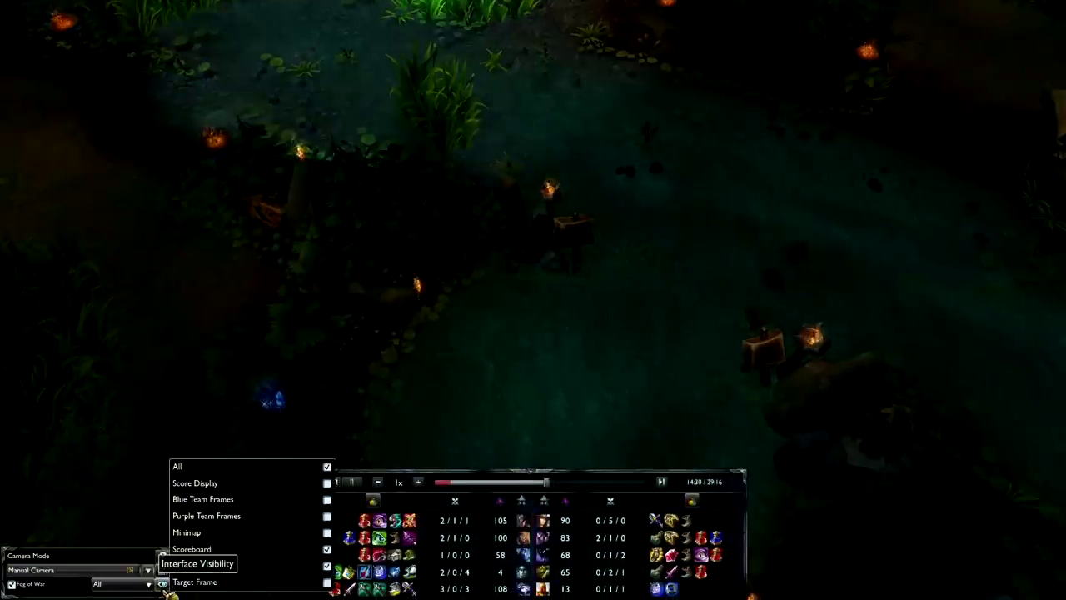
pyautogui.press('o')
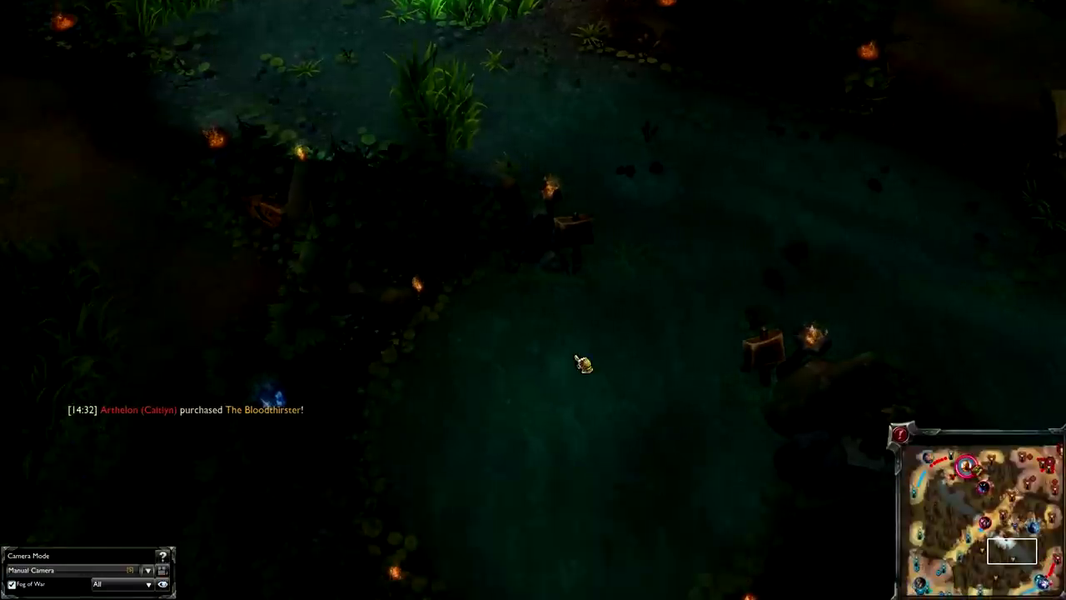
pyautogui.press('o')
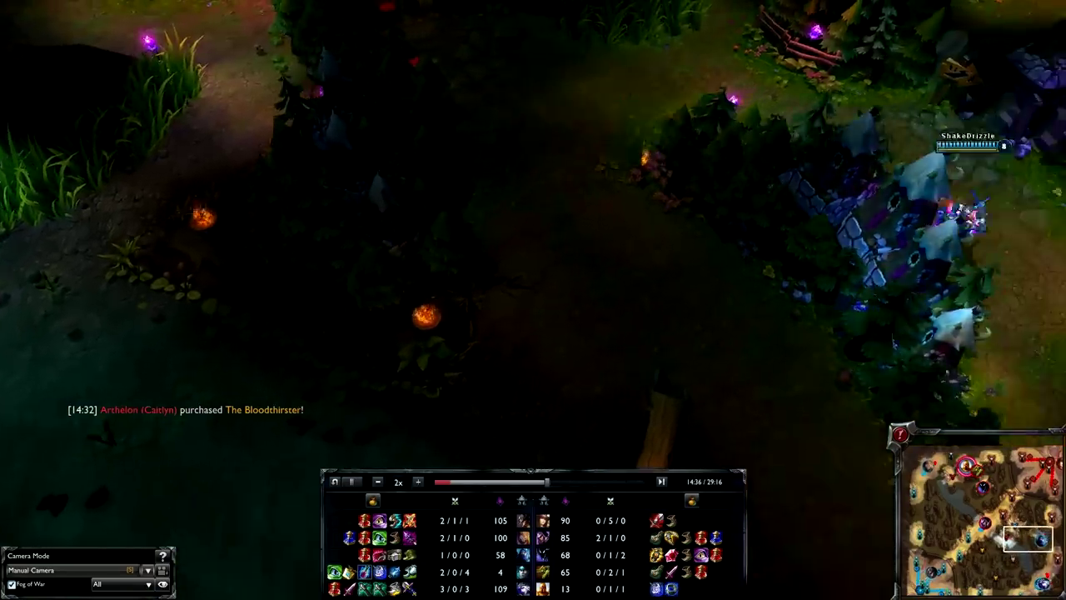
# Speed the replay up to 2x and follow the blue champion through the jungle with the camera
pyautogui.press('+')
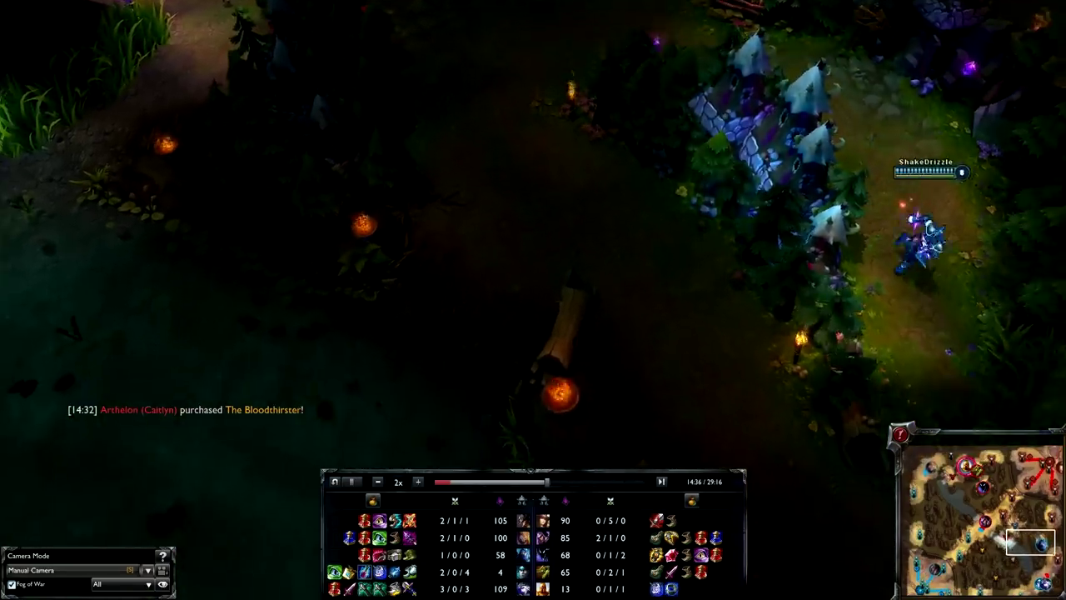
pyautogui.press('Down')
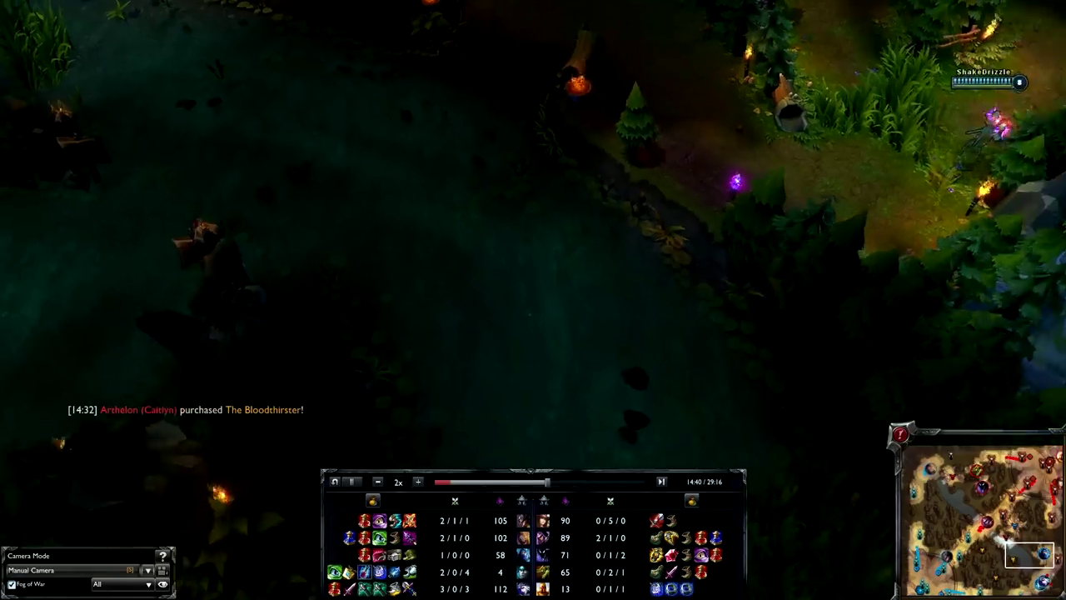
pyautogui.press('Up')
pyautogui.press('Right')
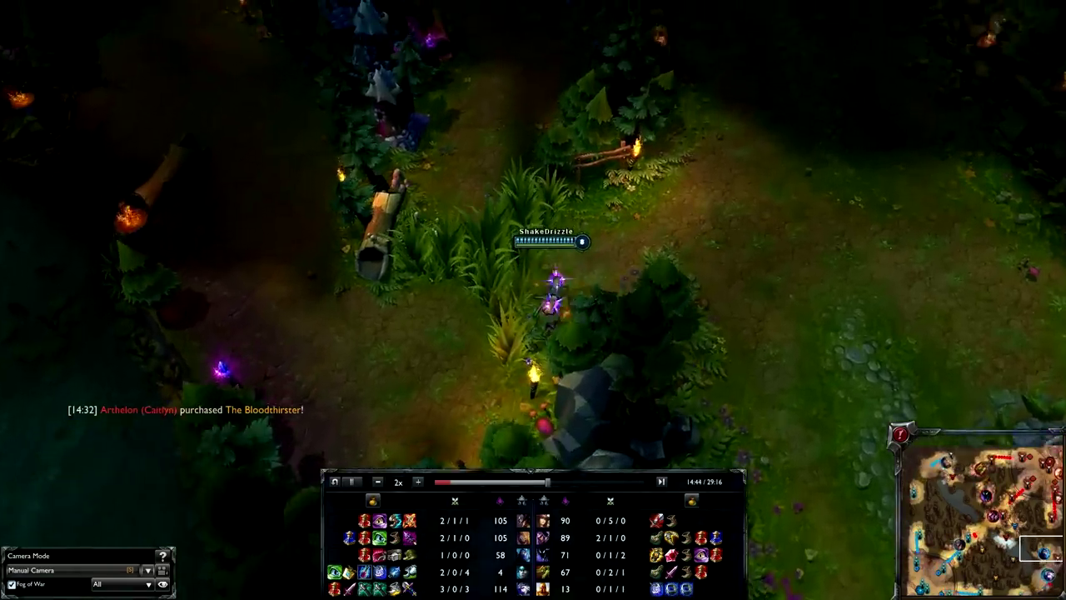
pyautogui.press('Up')
pyautogui.press('Right')
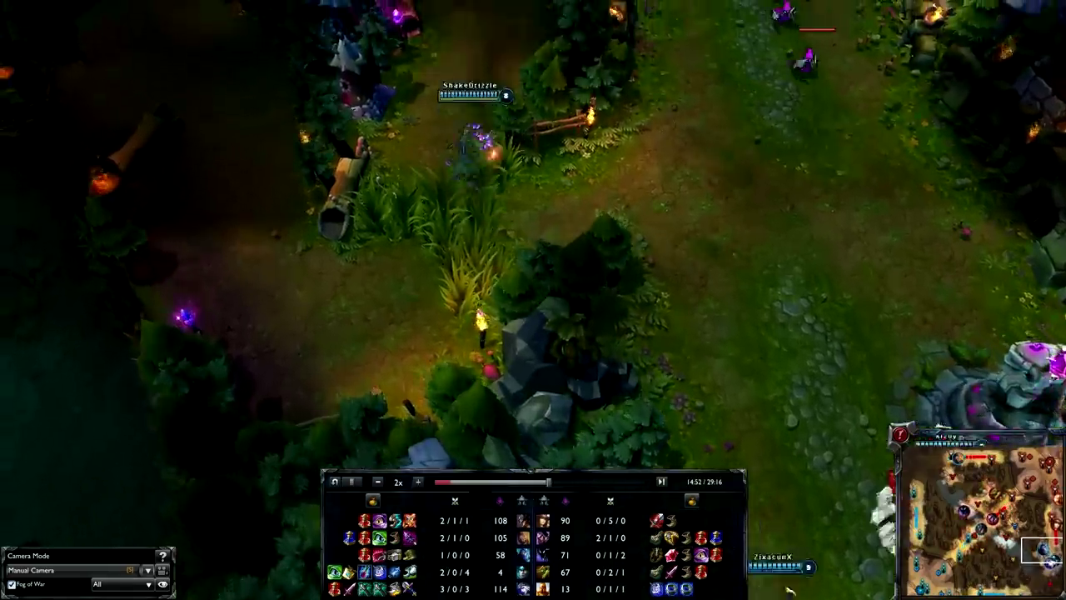
pyautogui.press('Up')
pyautogui.press('Left')
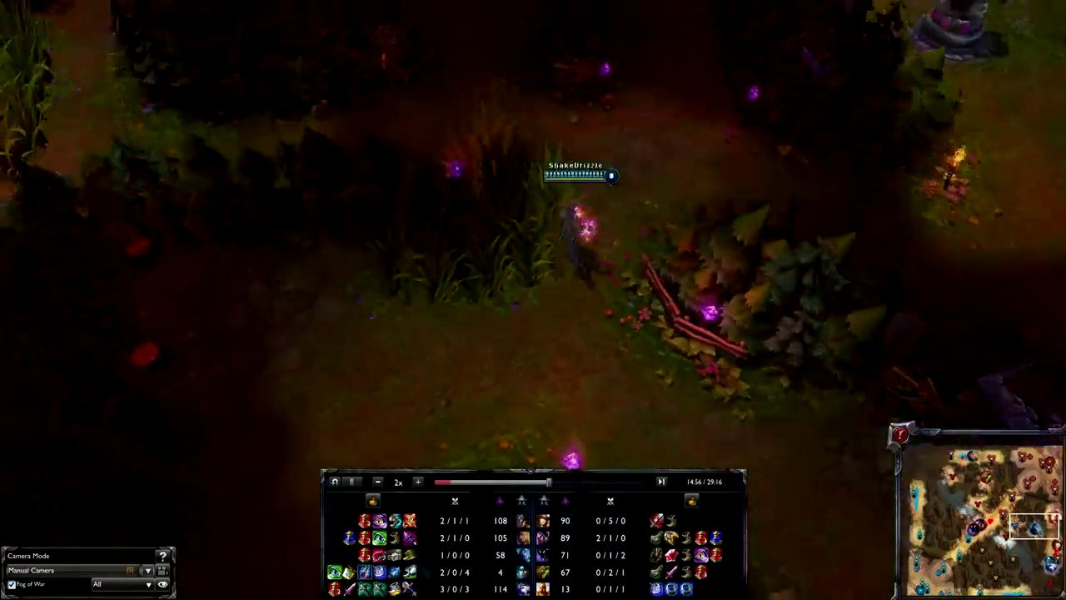
pyautogui.press('Up')
pyautogui.press('Left')
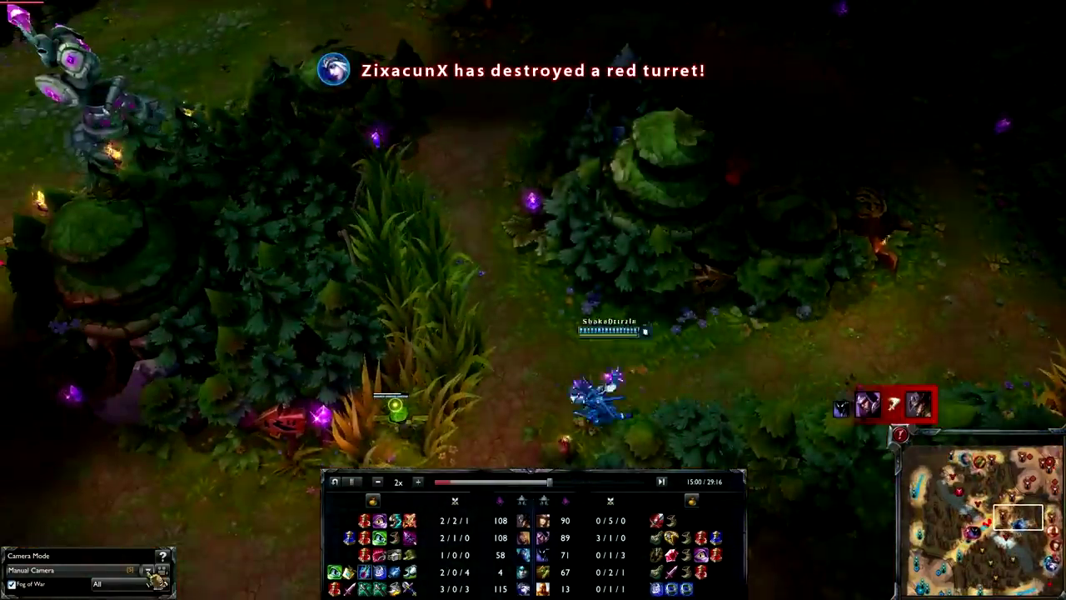
# Return the playback speed to 1x and follow the mid lane fight with the camera
pyautogui.press('-')
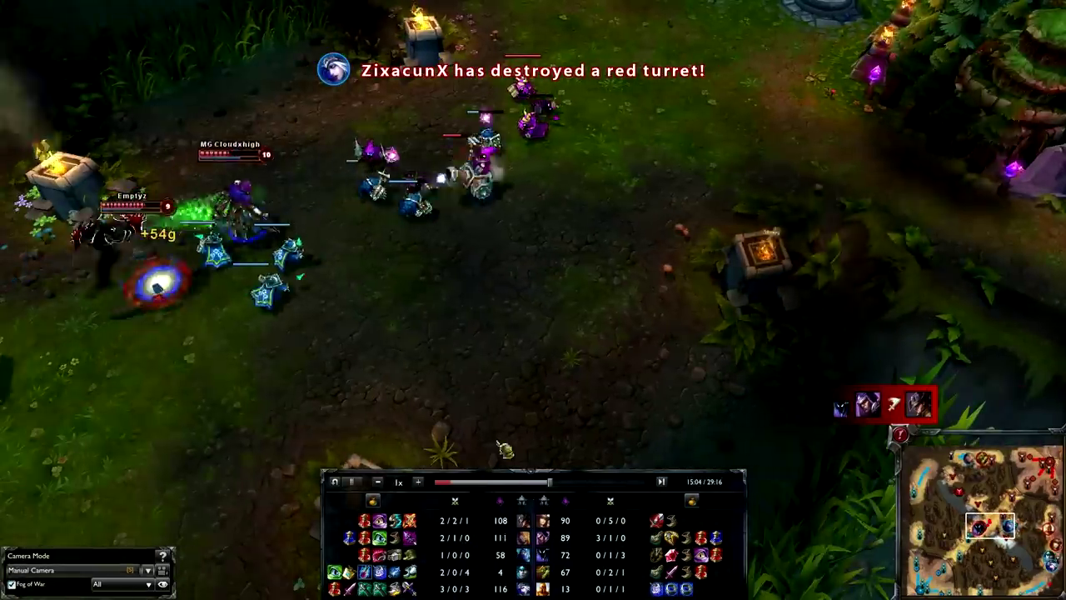
pyautogui.press('Up')
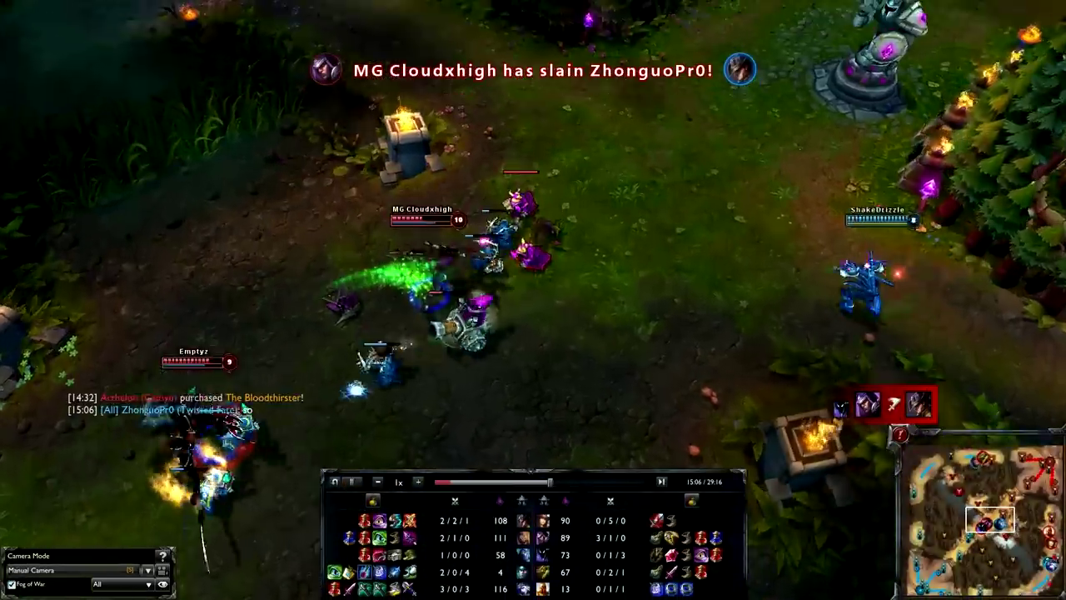
pyautogui.press('Down')
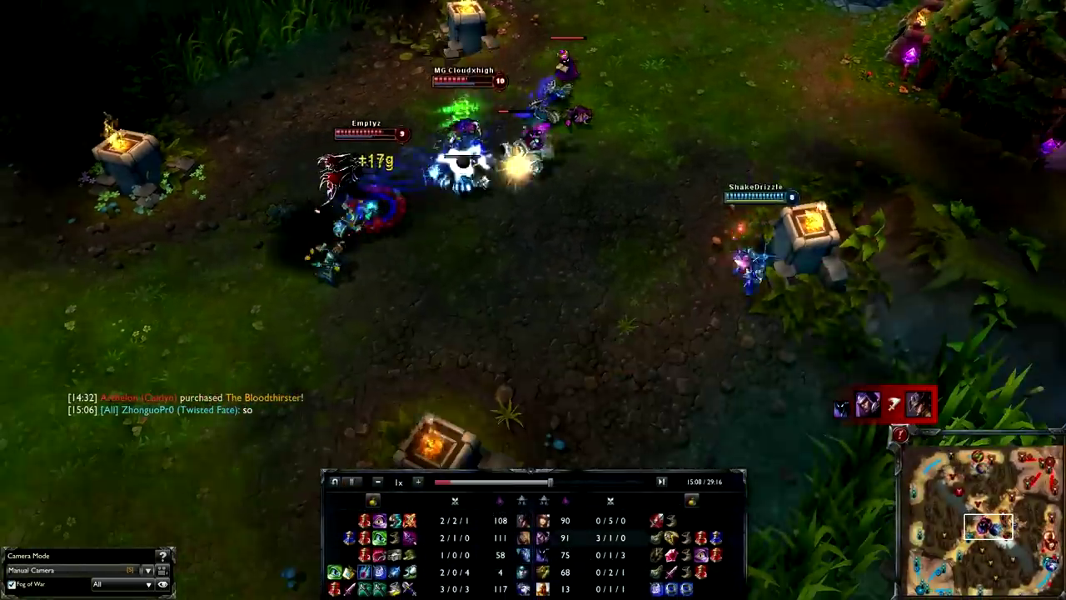
pyautogui.press('Down')
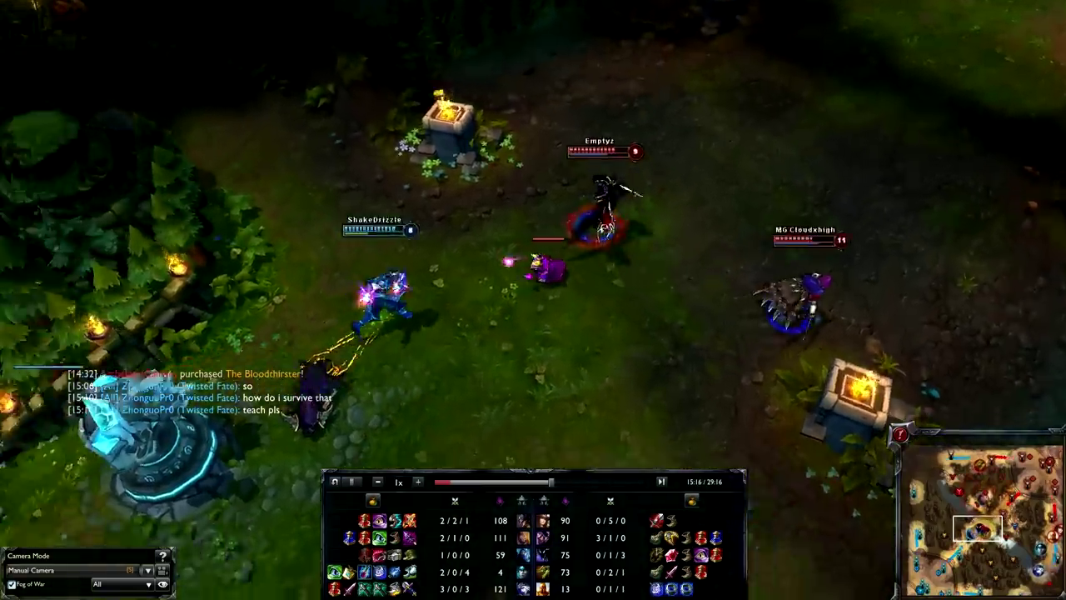
# Try the Blue team vision, restore vision to All, and toggle Fog of War off and back on
pyautogui.press('F3')
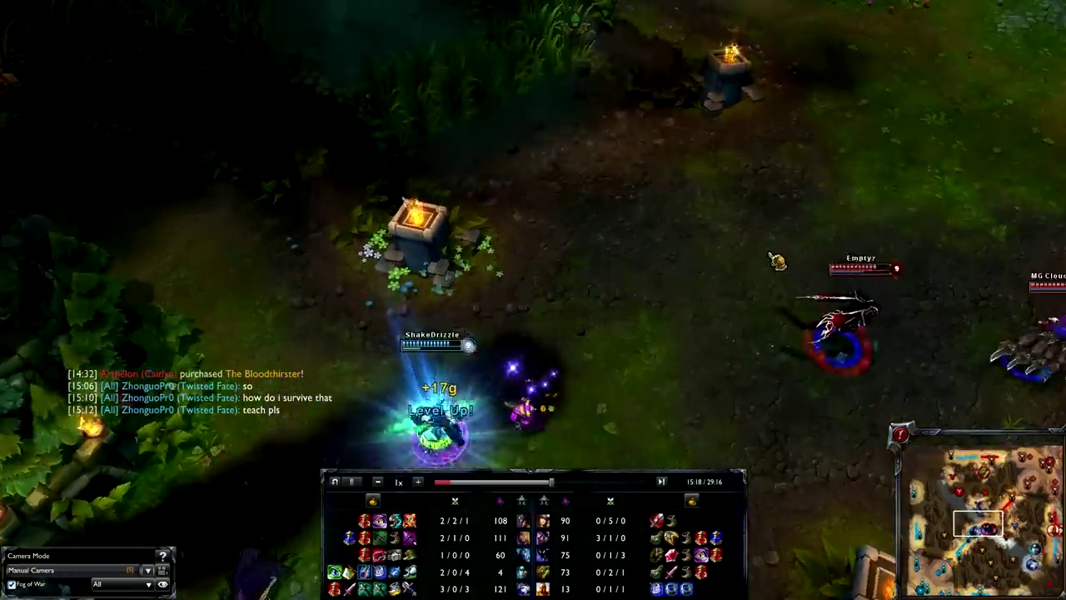
pyautogui.press('F2')
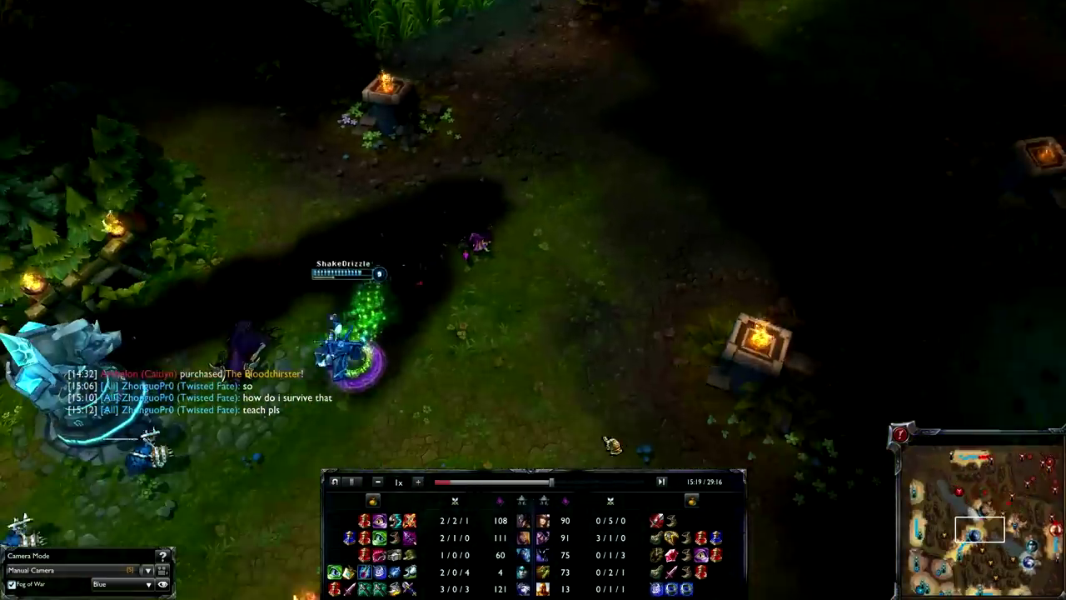
pyautogui.press('F3')
pyautogui.press('F1')
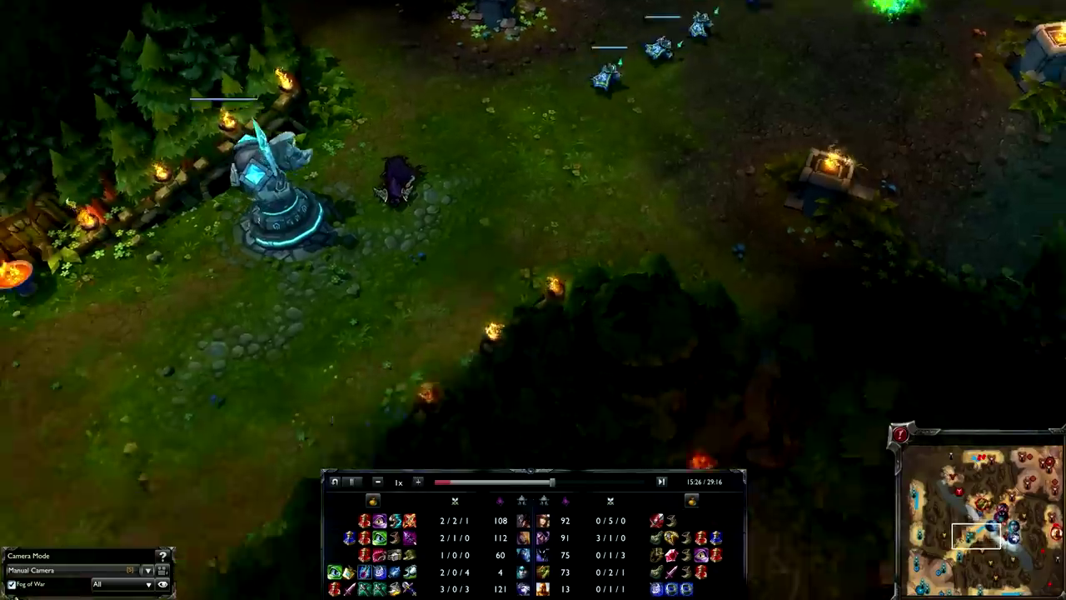
pyautogui.click(11, 584)
pyautogui.click(11, 584)
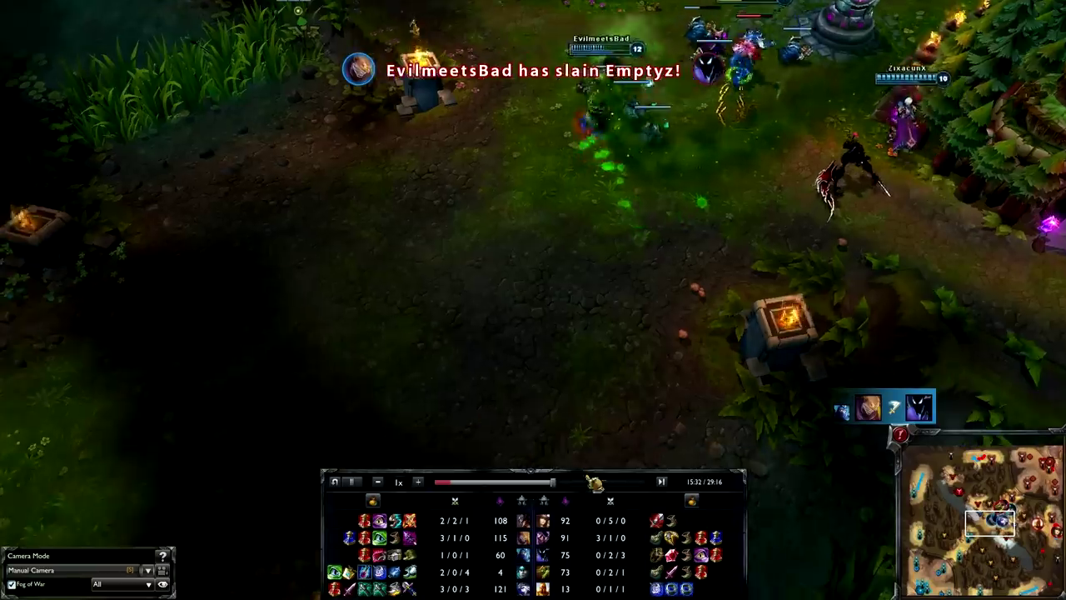
# Rewind the replay to about 14:59 and recenter the camera on the mid lane fight by way of the minimap
pyautogui.click(550, 482)
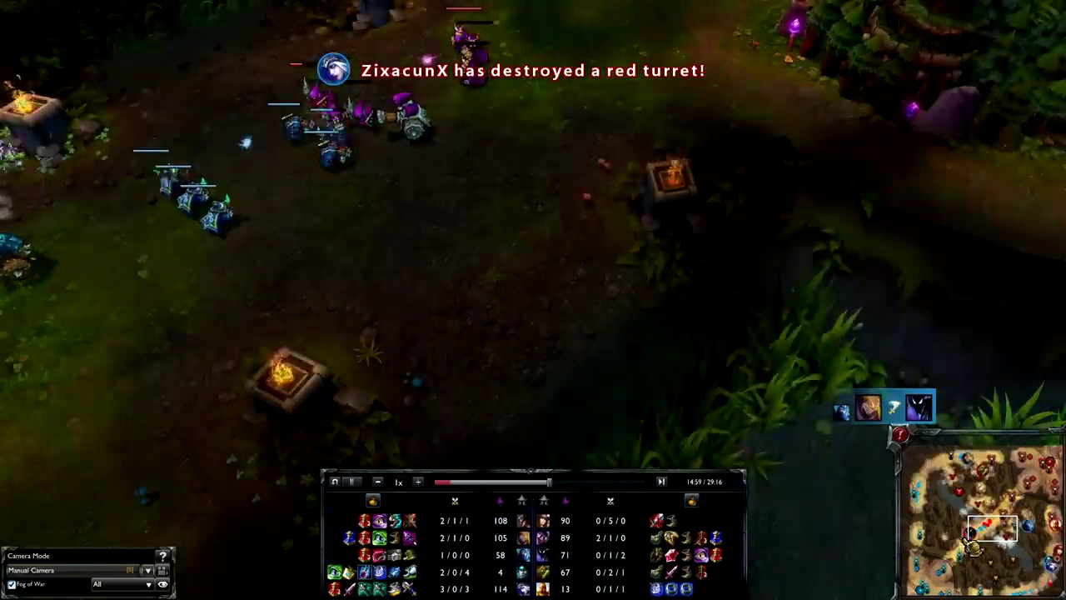
pyautogui.click(961, 533)
pyautogui.moveTo(968, 530); pyautogui.dragTo(983, 527)
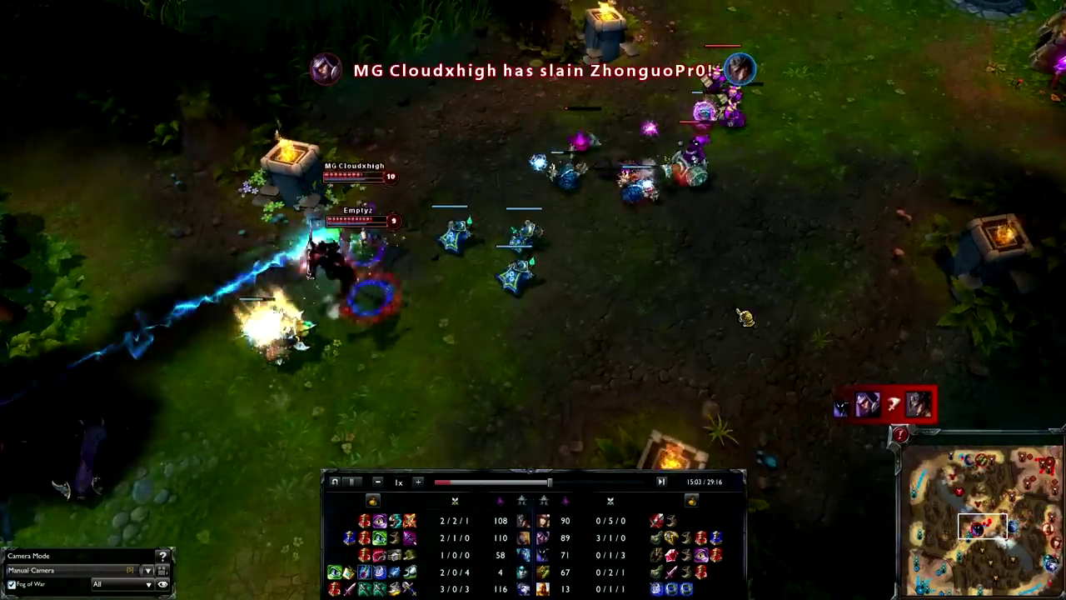